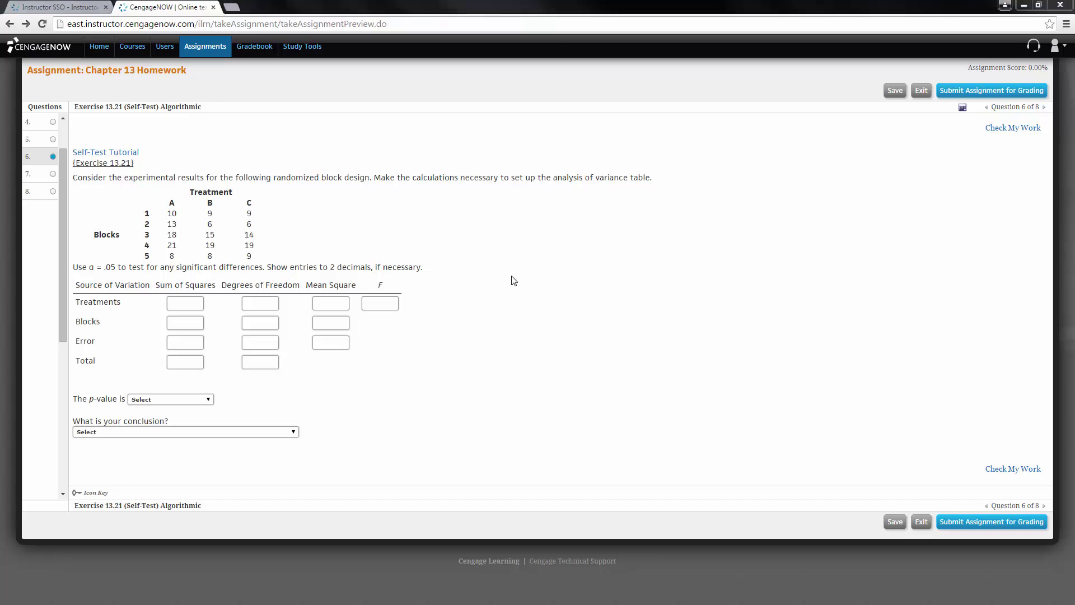
# Step: Review the textbook's randomized block design instructions
pyautogui.hotkey('alt', 'Tab')
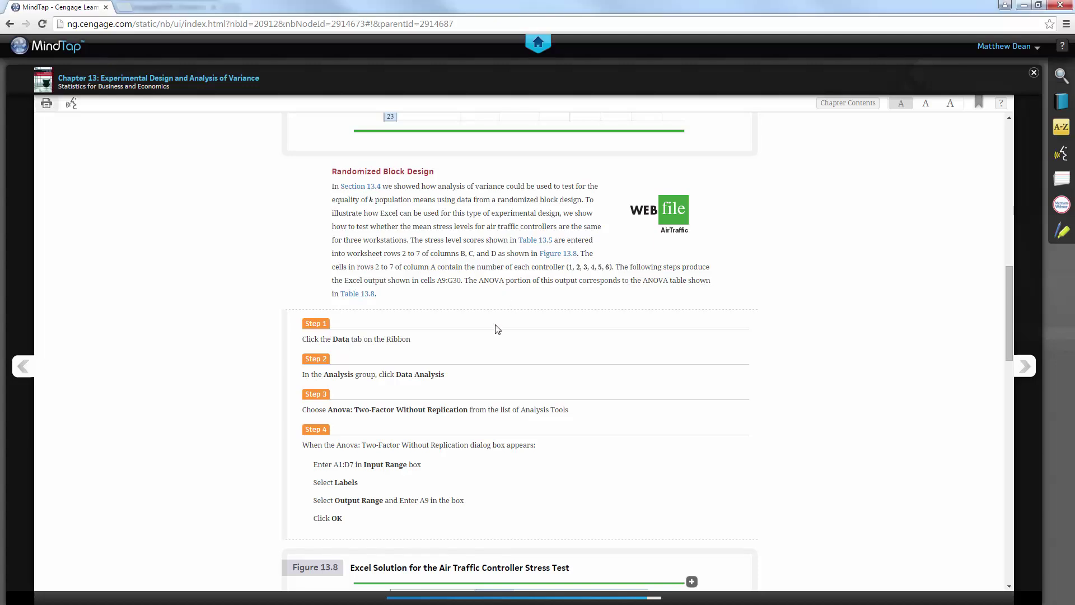
pyautogui.scroll(1, 496, 330)
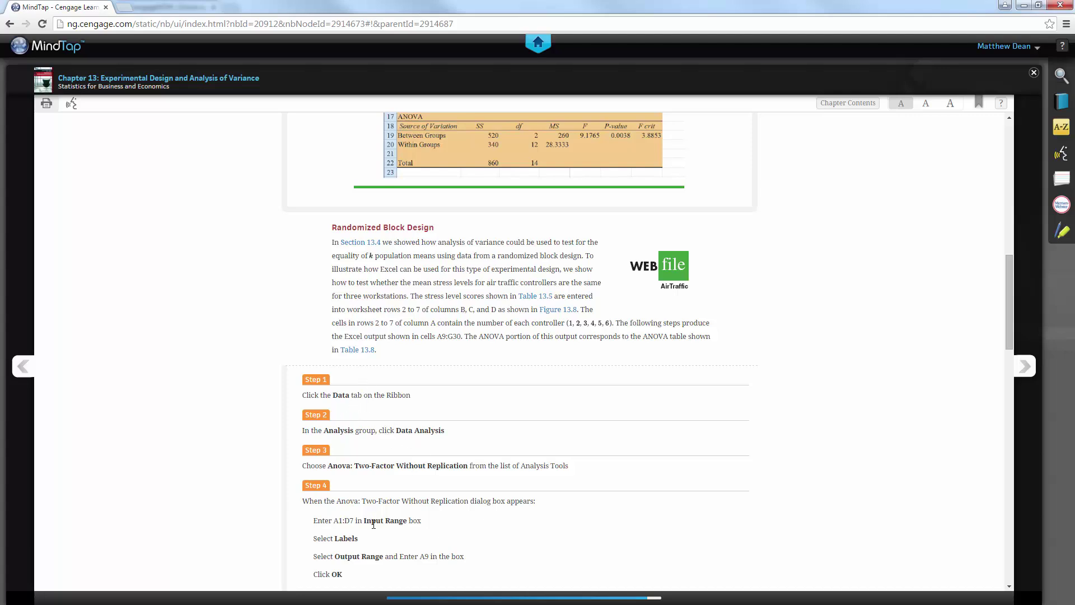
pyautogui.scroll(-1, 369, 499)
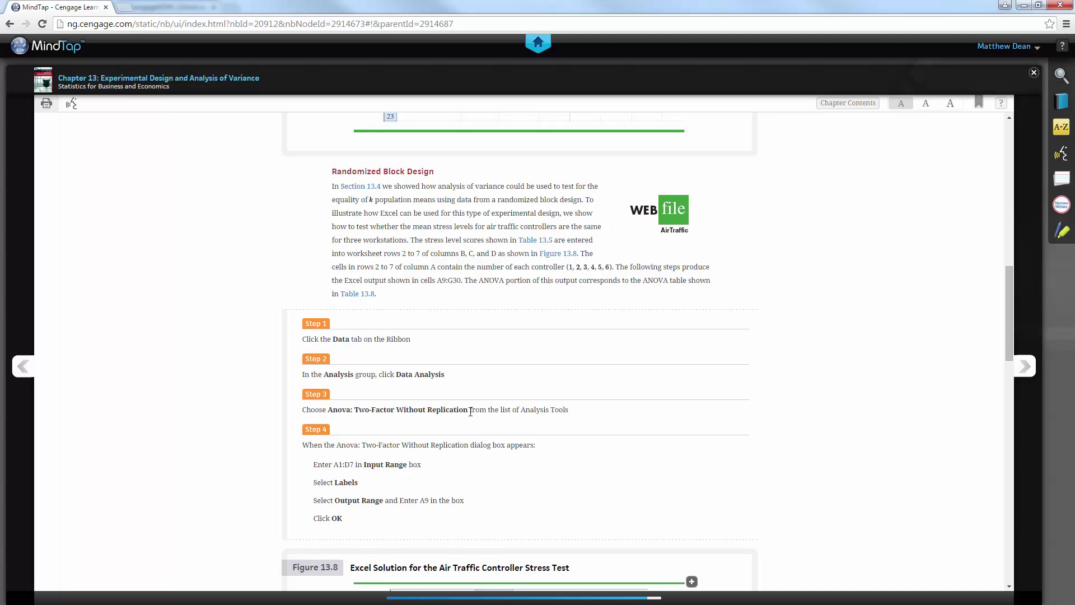
# Step: Copy the Treatment/Blocks table from Exercise 13.21 and switch to blank Book1
pyautogui.hotkey('alt', 'Tab')
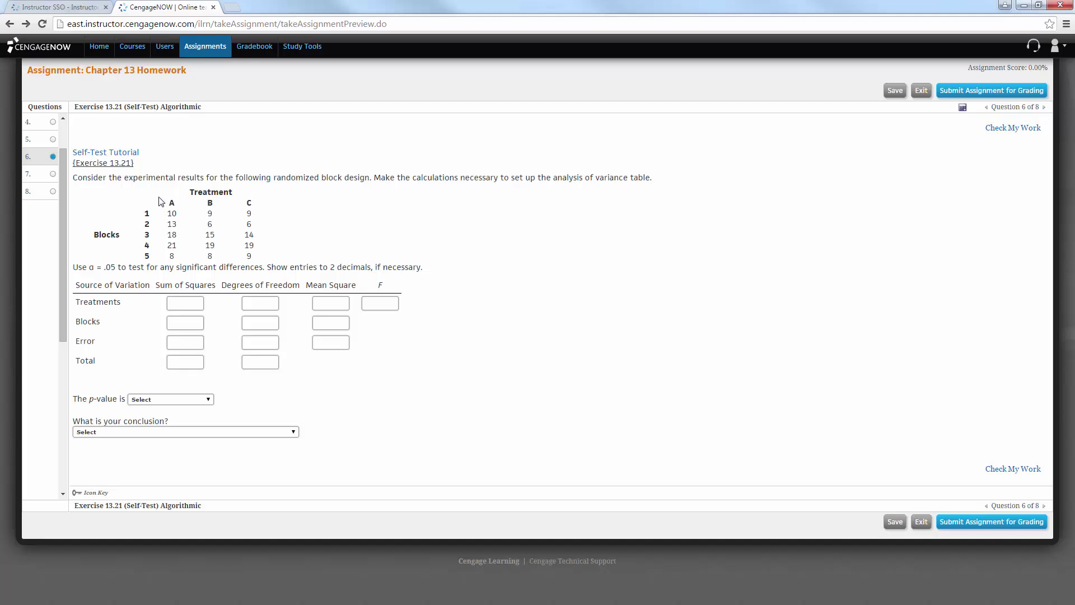
pyautogui.moveTo(160, 200); pyautogui.dragTo(265, 254)
pyautogui.hotkey('ctrl', 'c')
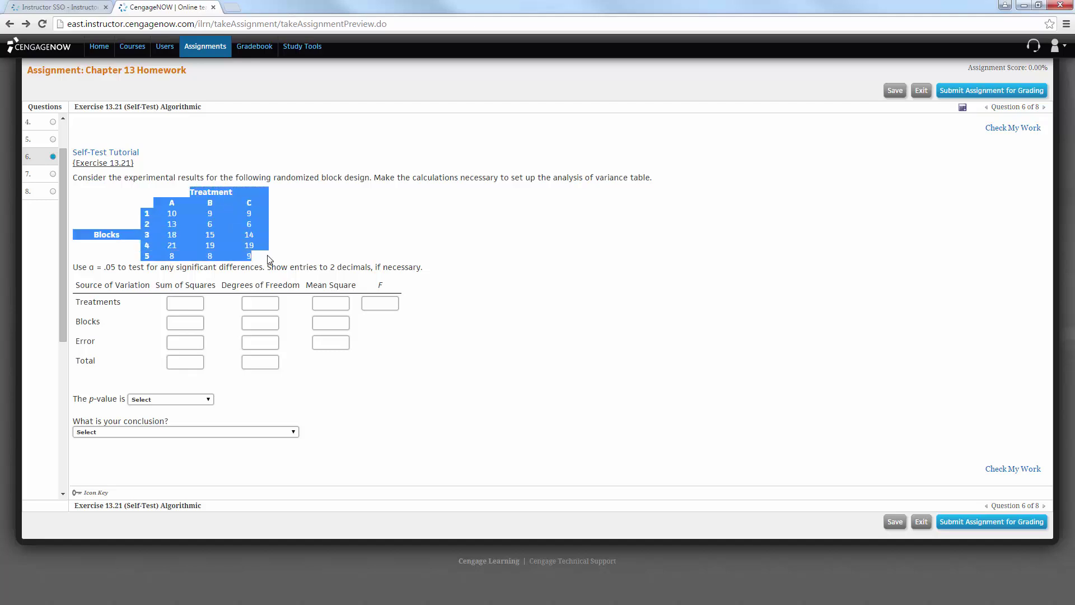
pyautogui.hotkey('alt', 'Tab')
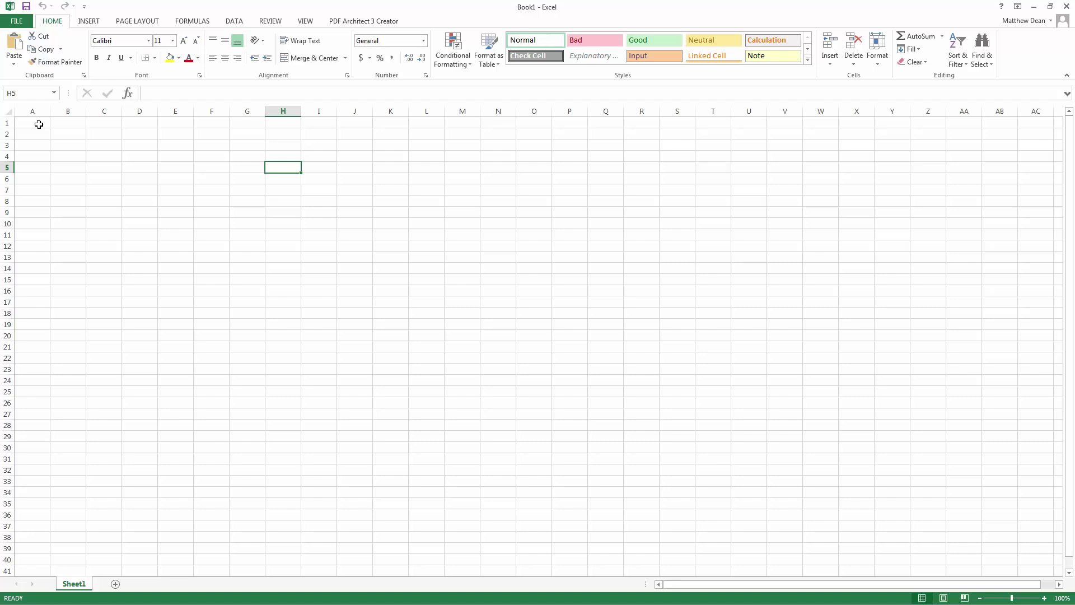
# Step: Paste the block data at cell A1 and zoom in to read it
pyautogui.click(37, 123)
pyautogui.hotkey('ctrl', 'v')
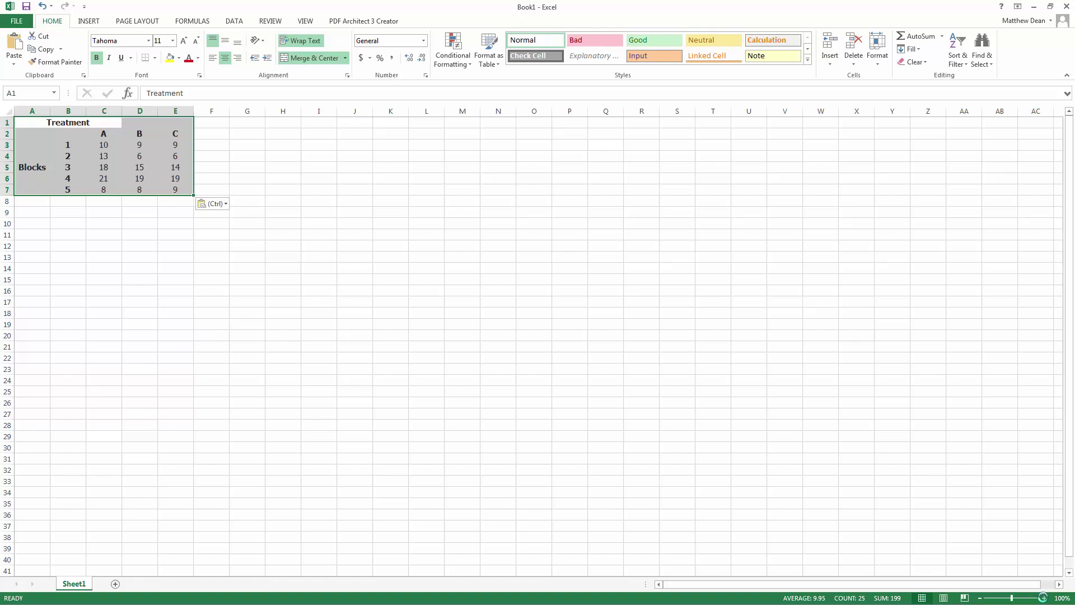
pyautogui.click(1044, 598)
pyautogui.click(1043, 598)
pyautogui.click(1044, 598)
pyautogui.click(1044, 597)
pyautogui.click(1044, 597)
pyautogui.click(1044, 598)
pyautogui.click(1044, 598)
pyautogui.click(1044, 598)
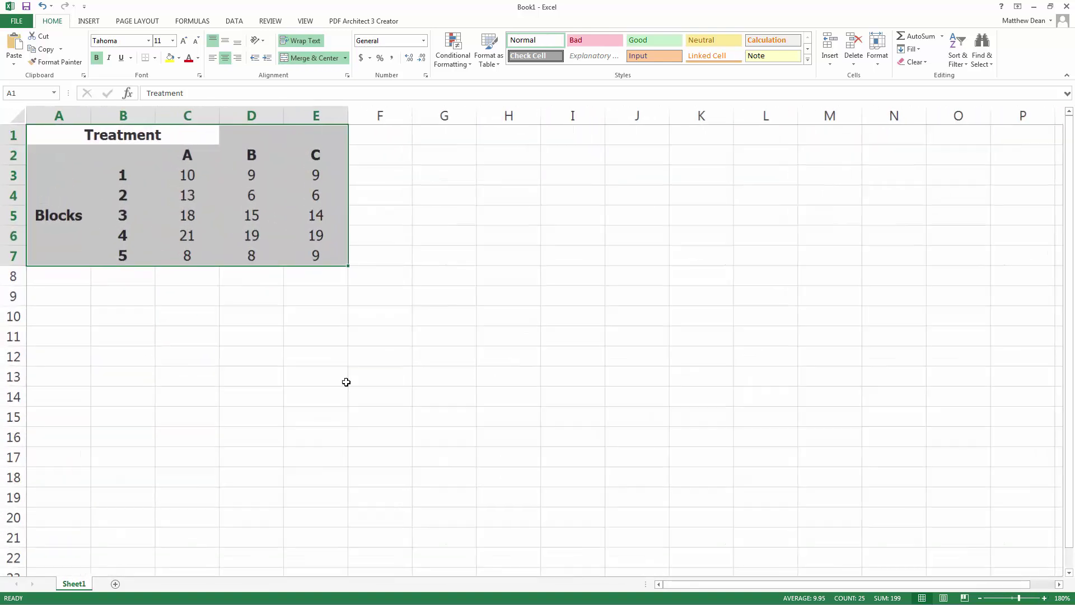
pyautogui.click(173, 214)
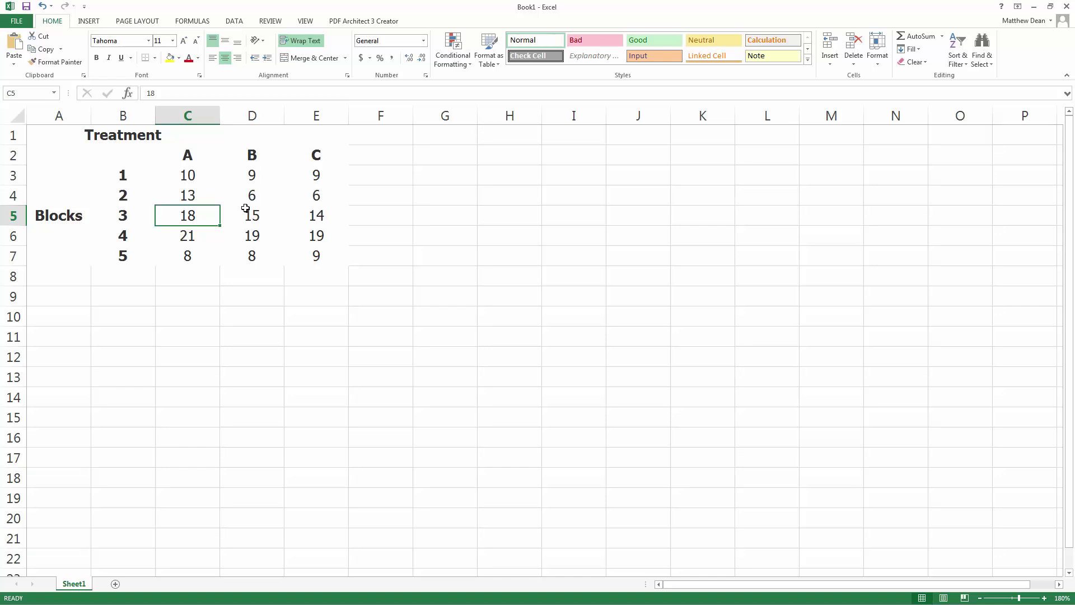
pyautogui.click(193, 177)
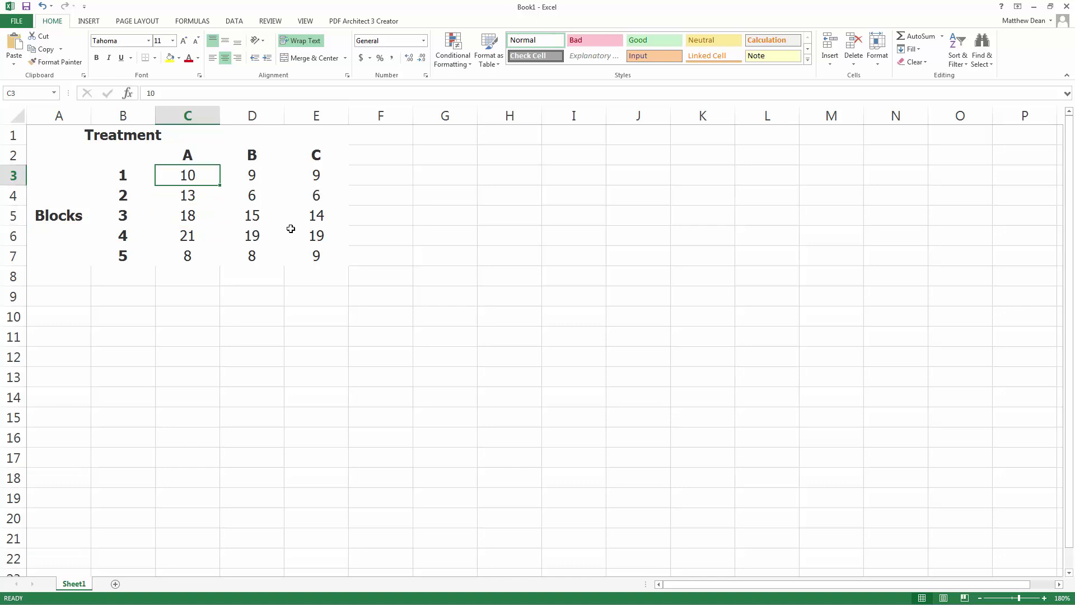
# Step: Choose Anova: Two-Factor Without Replication from the Data Analysis tools
pyautogui.click(234, 22)
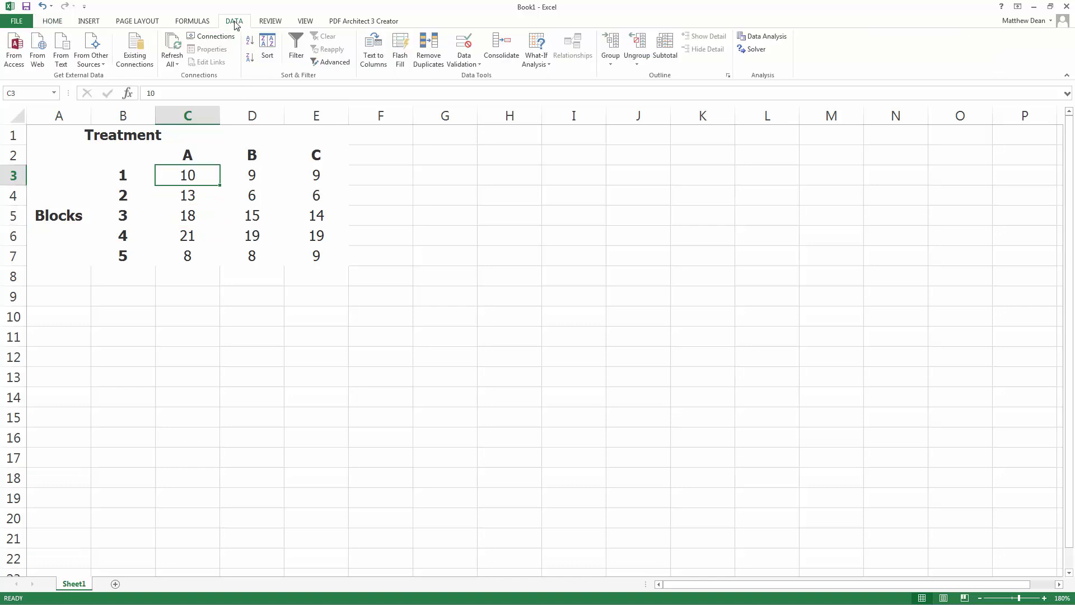
pyautogui.click(760, 38)
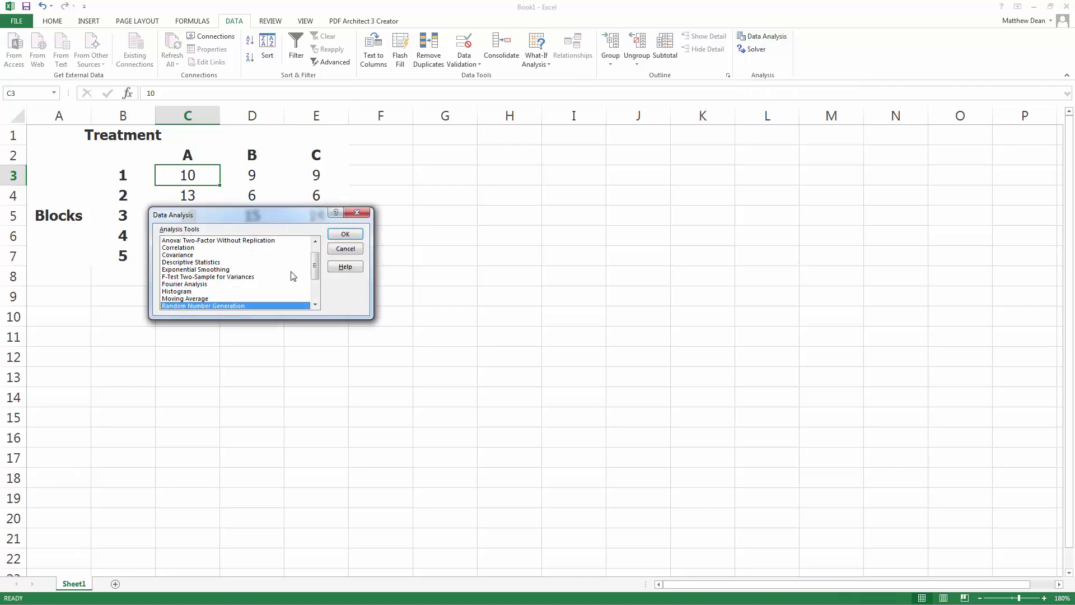
pyautogui.scroll(1, 317, 271)
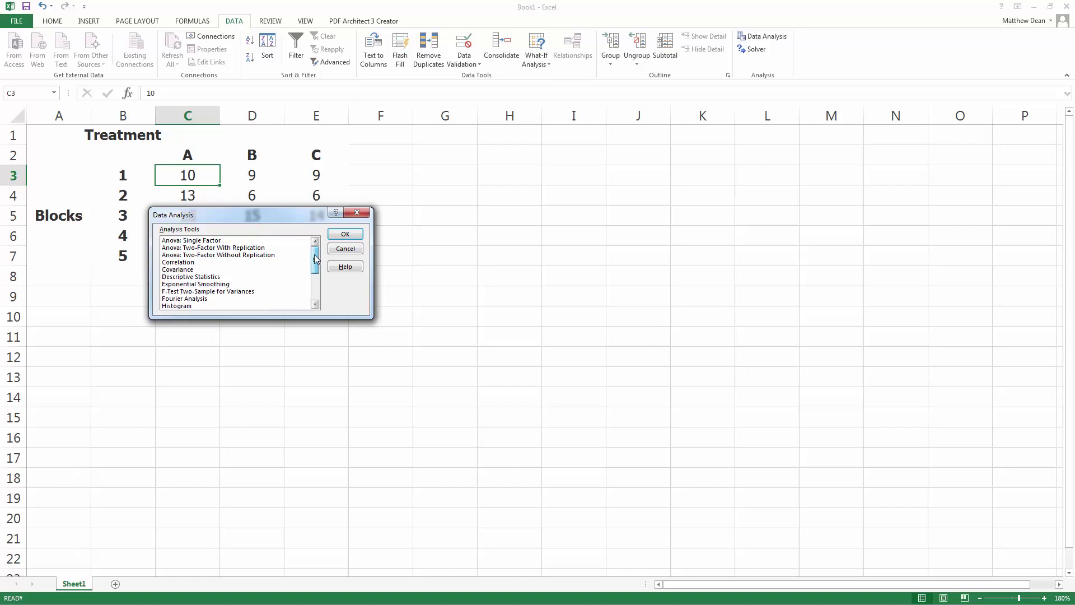
pyautogui.click(197, 255)
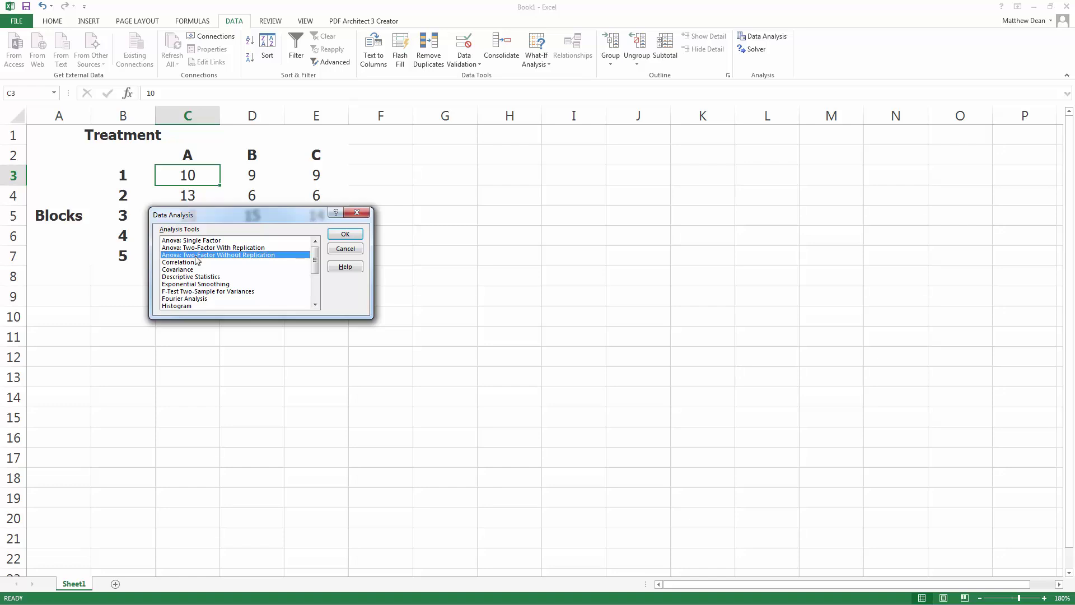
# Step: Set the ANOVA input range to $B$2:$E$7 with Labels checked
pyautogui.click(342, 236)
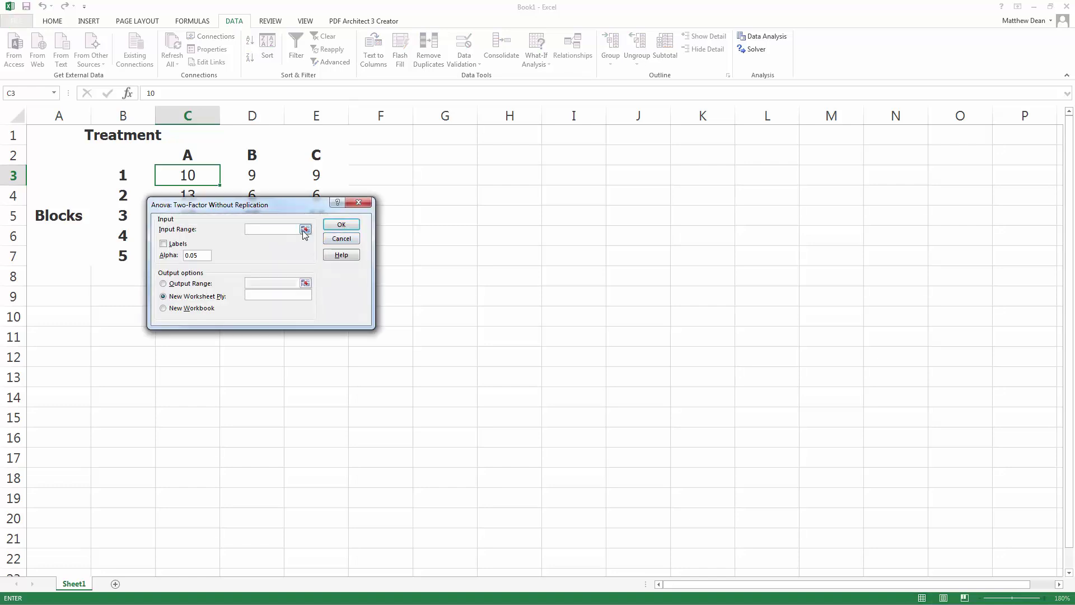
pyautogui.click(306, 230)
pyautogui.moveTo(130, 158); pyautogui.dragTo(325, 250)
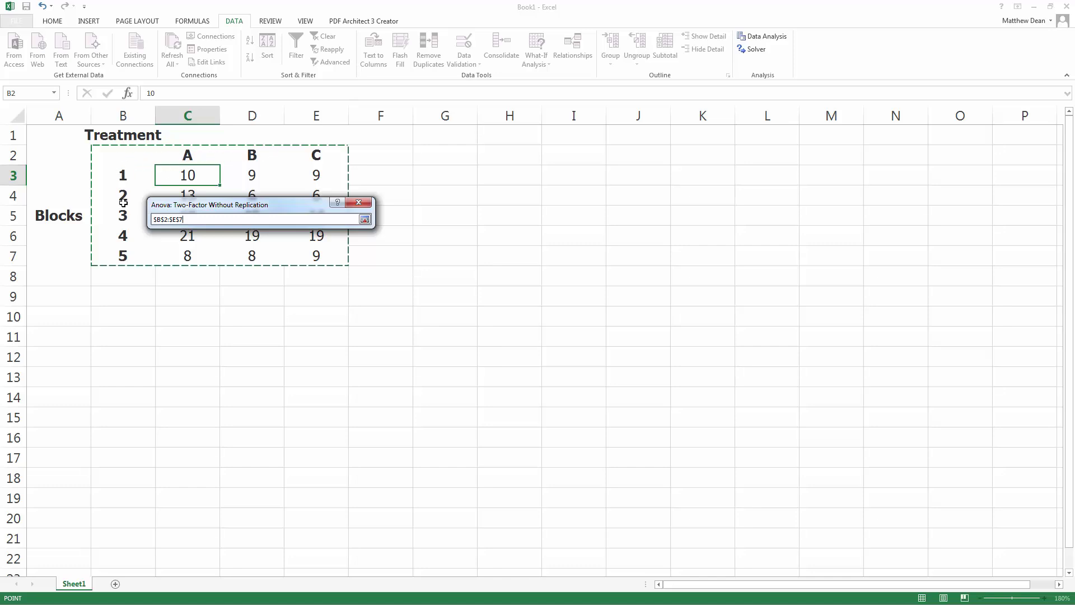
pyautogui.click(364, 219)
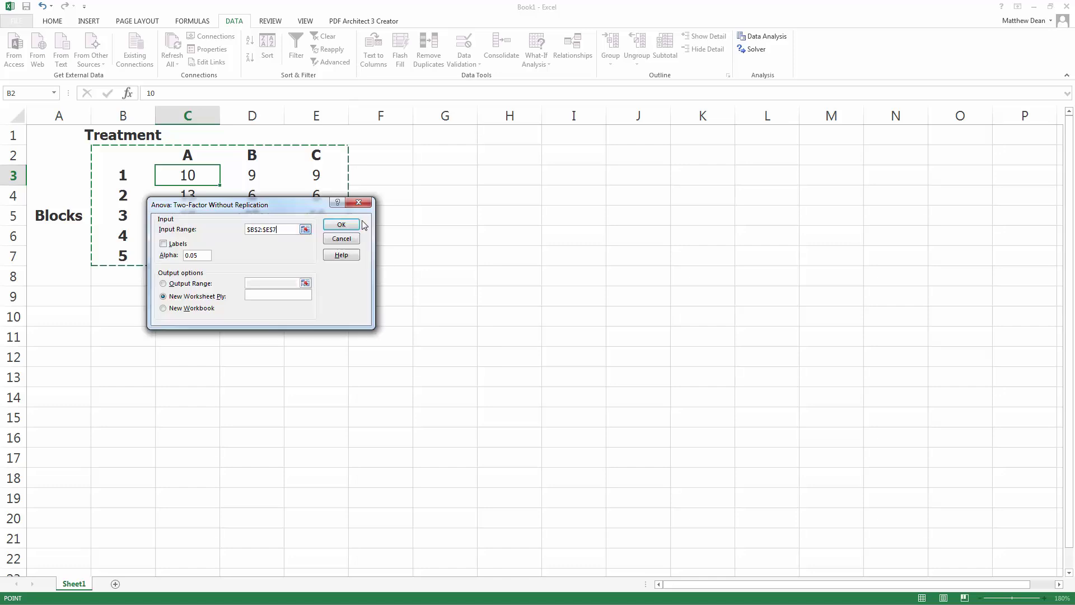
pyautogui.click(163, 243)
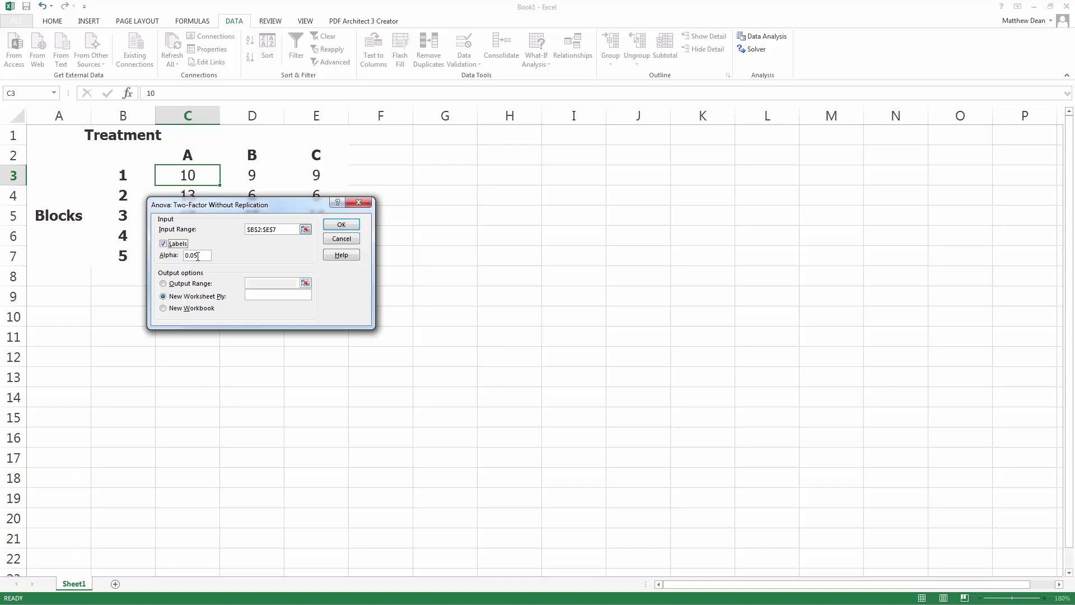
# Step: Send the output to $A$10 on this sheet and run the analysis
pyautogui.click(163, 283)
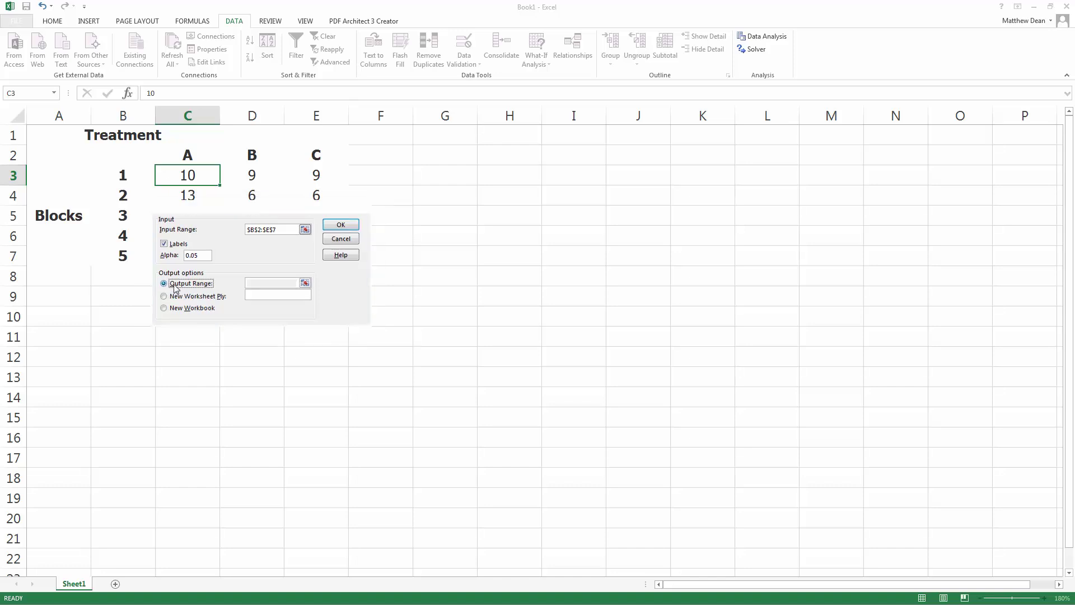
pyautogui.click(305, 284)
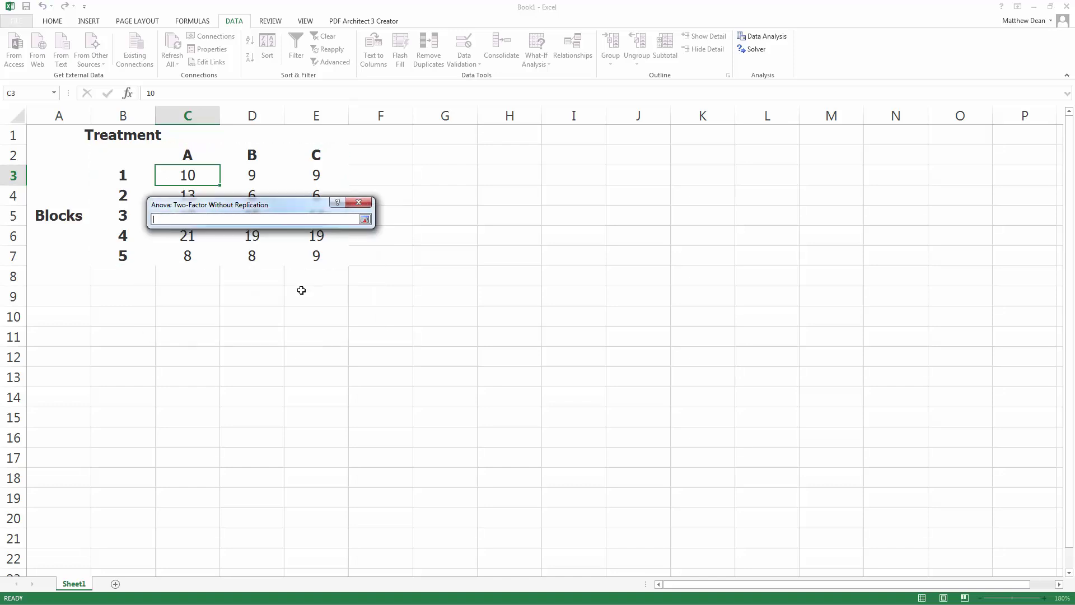
pyautogui.click(69, 319)
pyautogui.click(365, 219)
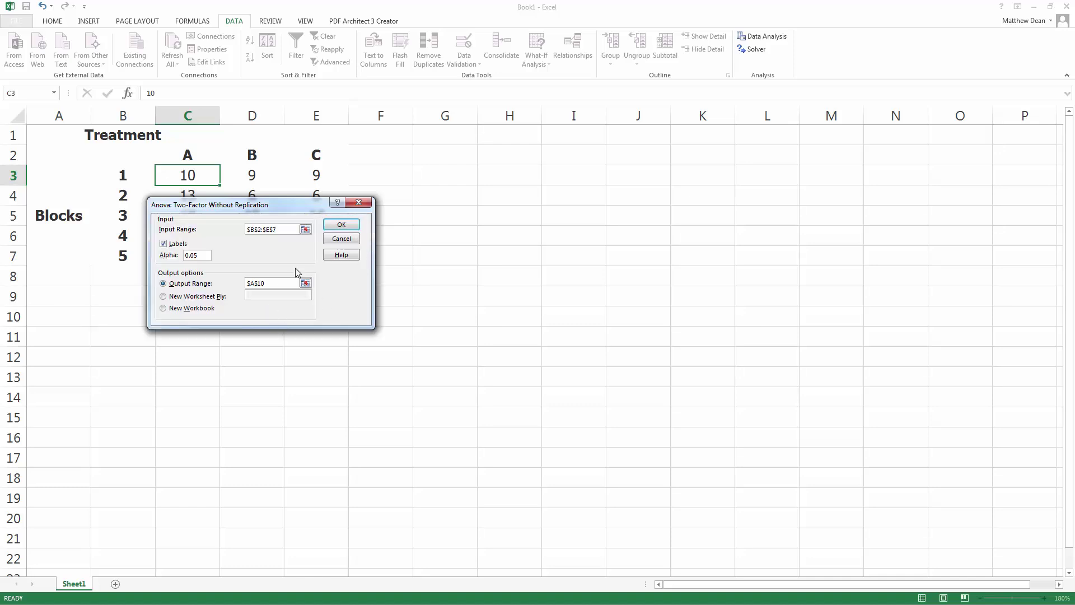
pyautogui.click(341, 224)
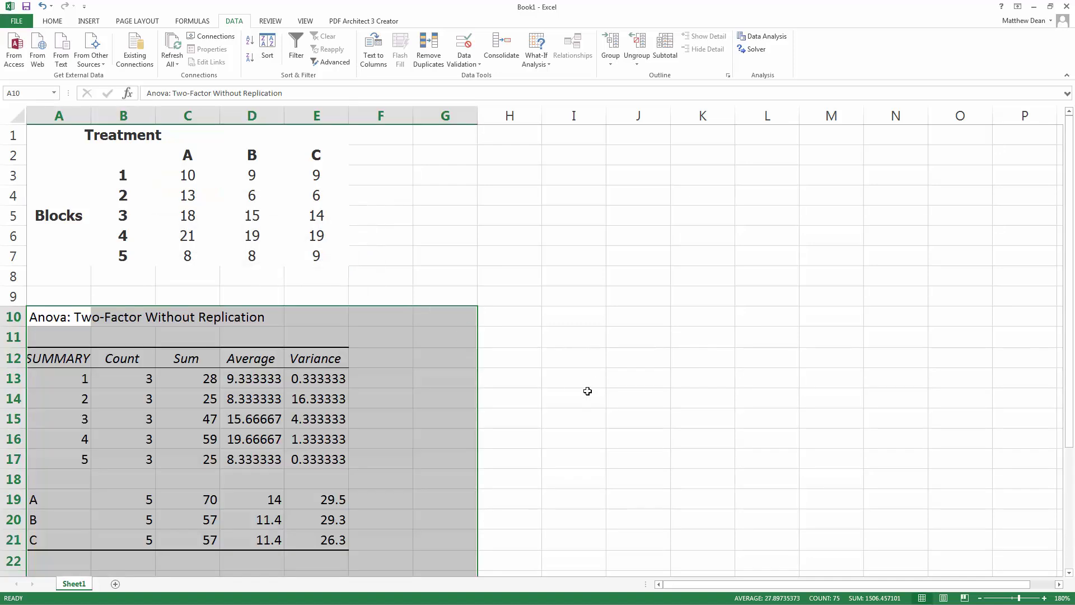
# Step: Inspect block 1's summary: count 3, sum 28, average and variance
pyautogui.scroll(-1, 587, 391)
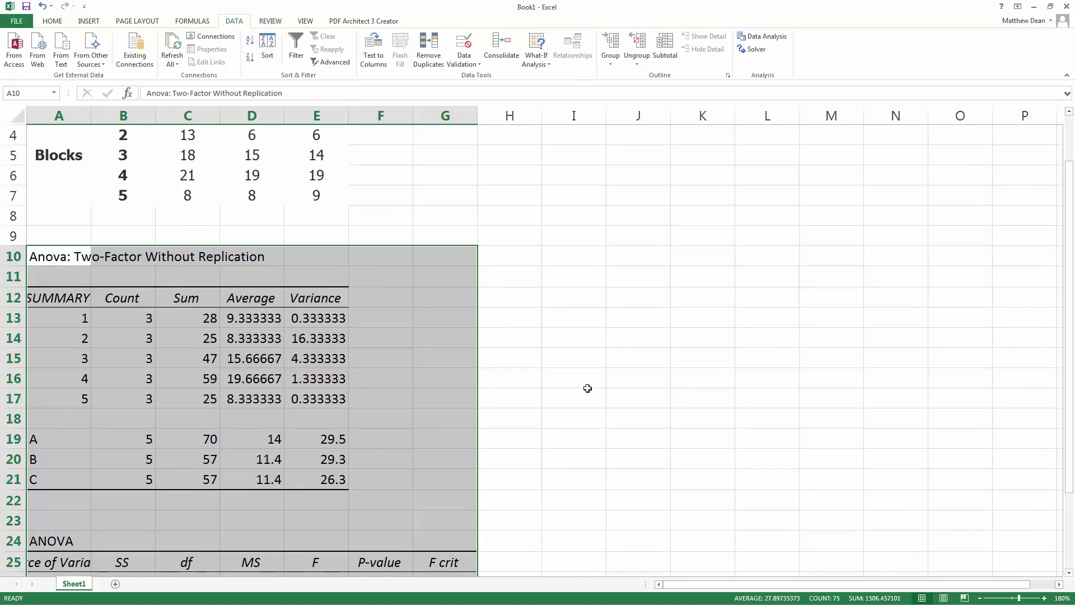
pyautogui.click(64, 319)
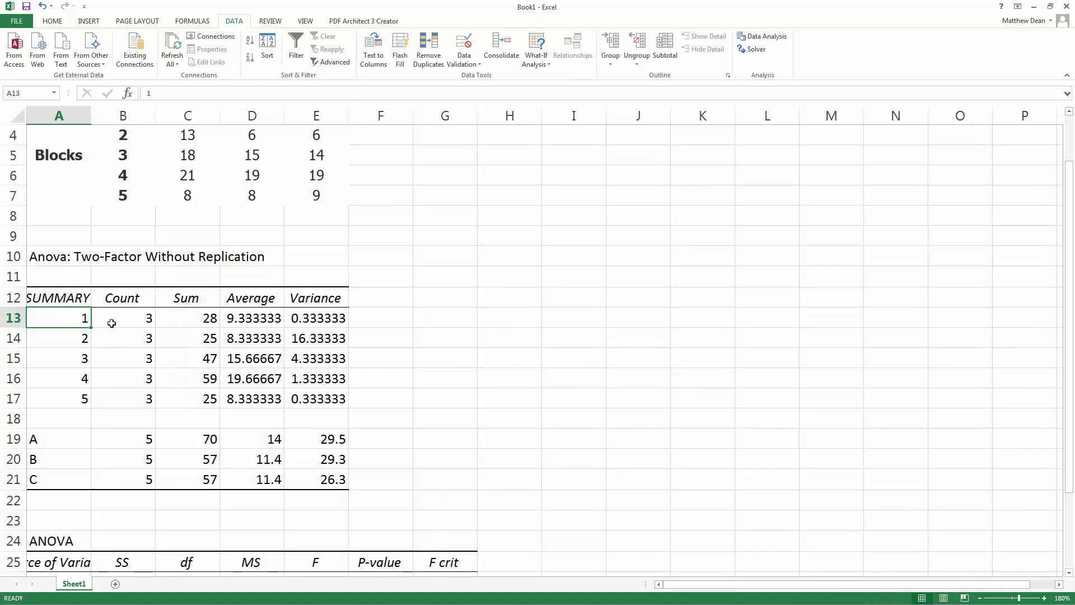
pyautogui.click(134, 319)
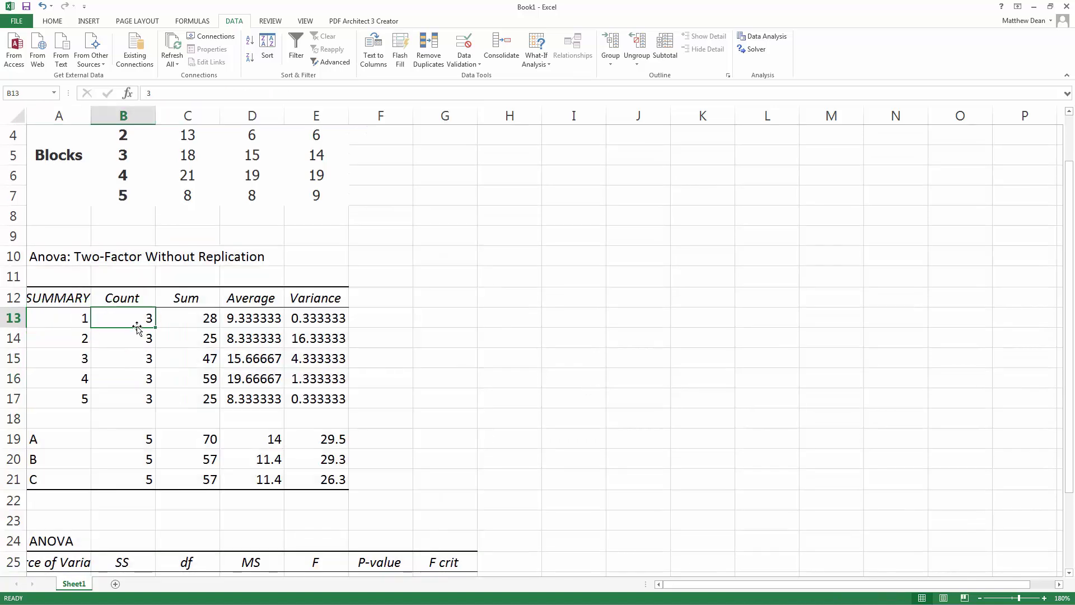
pyautogui.click(147, 336)
pyautogui.click(206, 323)
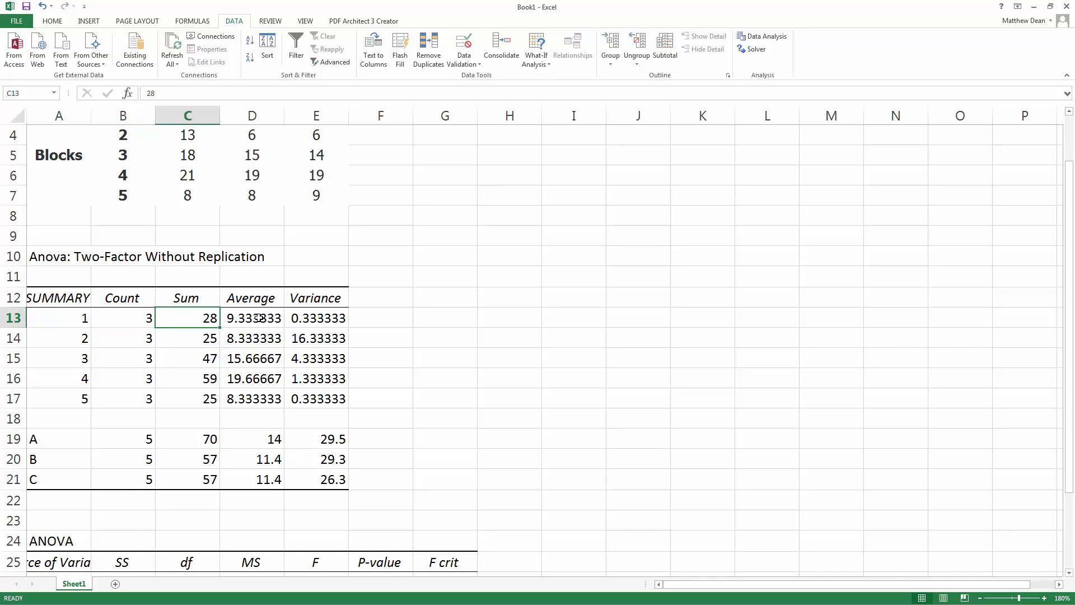
pyautogui.click(258, 318)
pyautogui.click(297, 325)
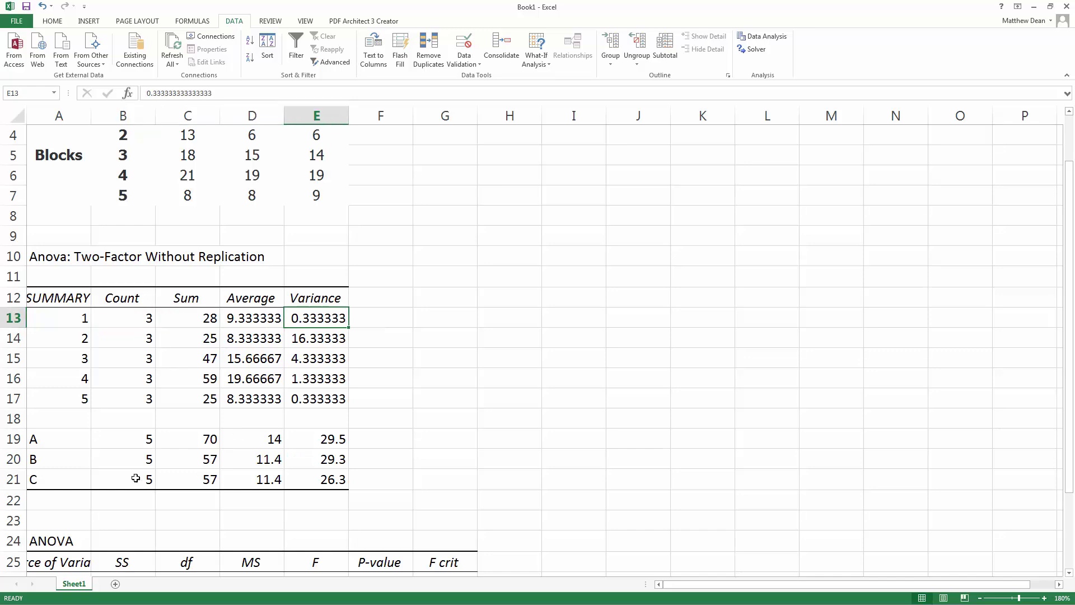
# Step: Inspect the treatment summaries (counts of 5, sums, averages, variances) and the ANOVA Total row
pyautogui.scroll(-1, 135, 473)
pyautogui.click(62, 381)
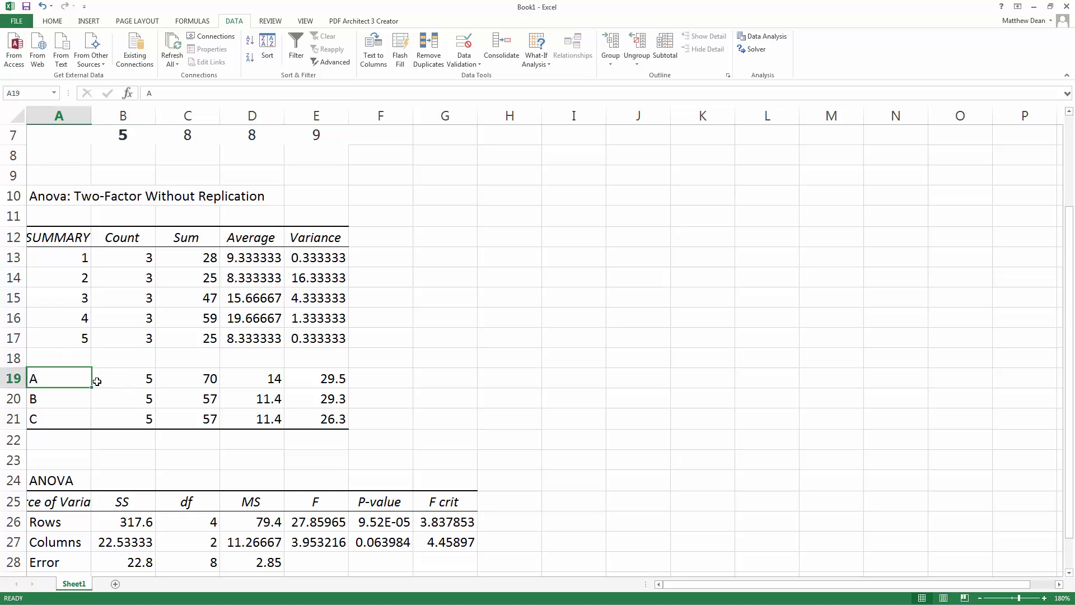
pyautogui.click(146, 383)
pyautogui.click(136, 398)
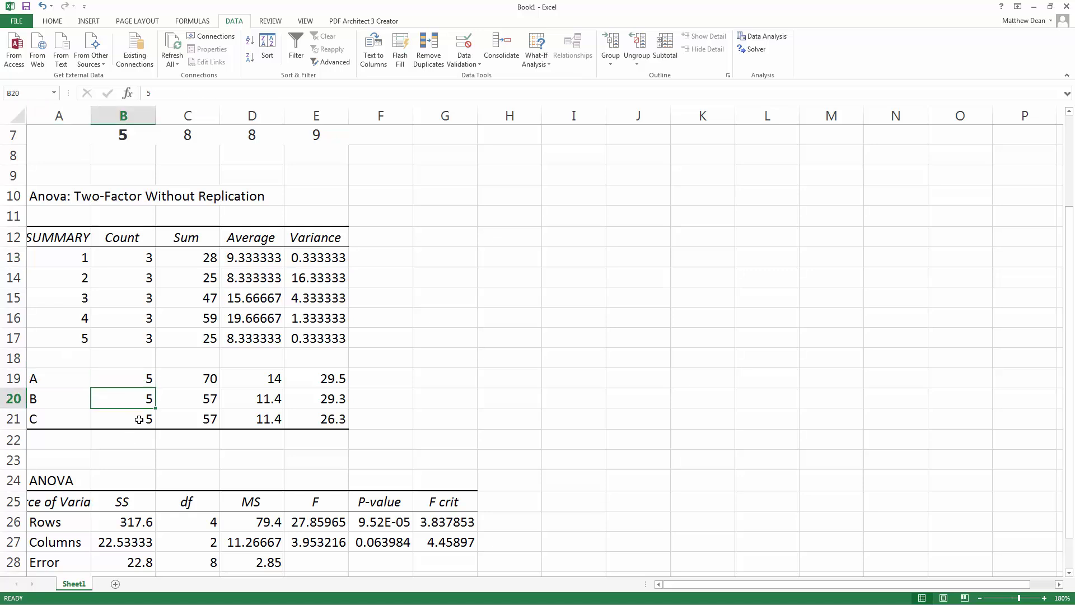
pyautogui.click(139, 420)
pyautogui.click(141, 381)
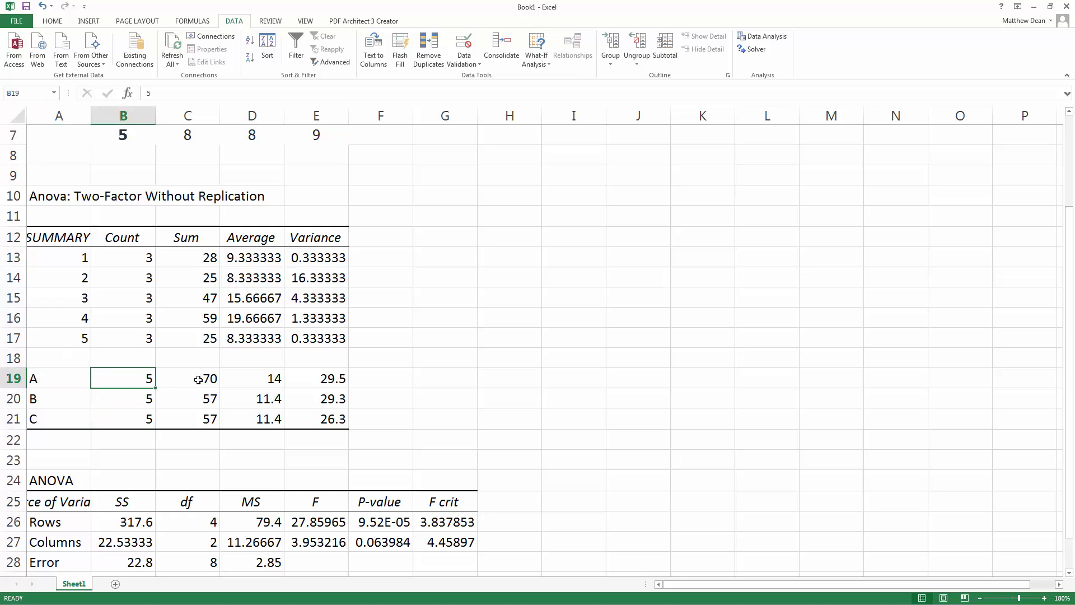
pyautogui.click(201, 379)
pyautogui.click(250, 379)
pyautogui.click(326, 380)
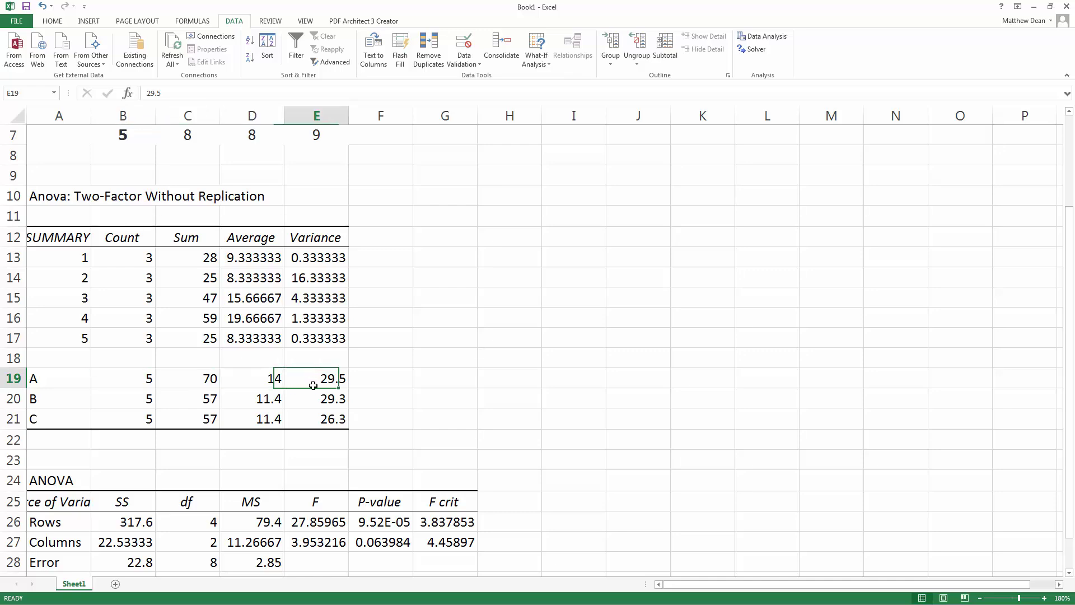
pyautogui.scroll(-3, 209, 451)
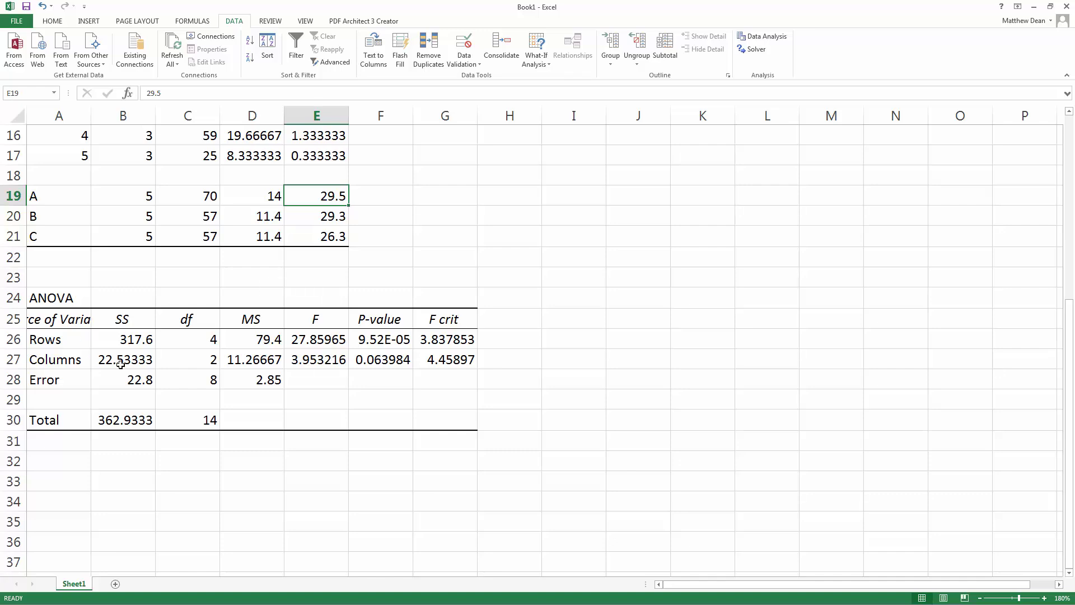
# Step: Restore Chrome to the left half and bring Excel's ANOVA output alongside it
pyautogui.hotkey('alt', 'Tab')
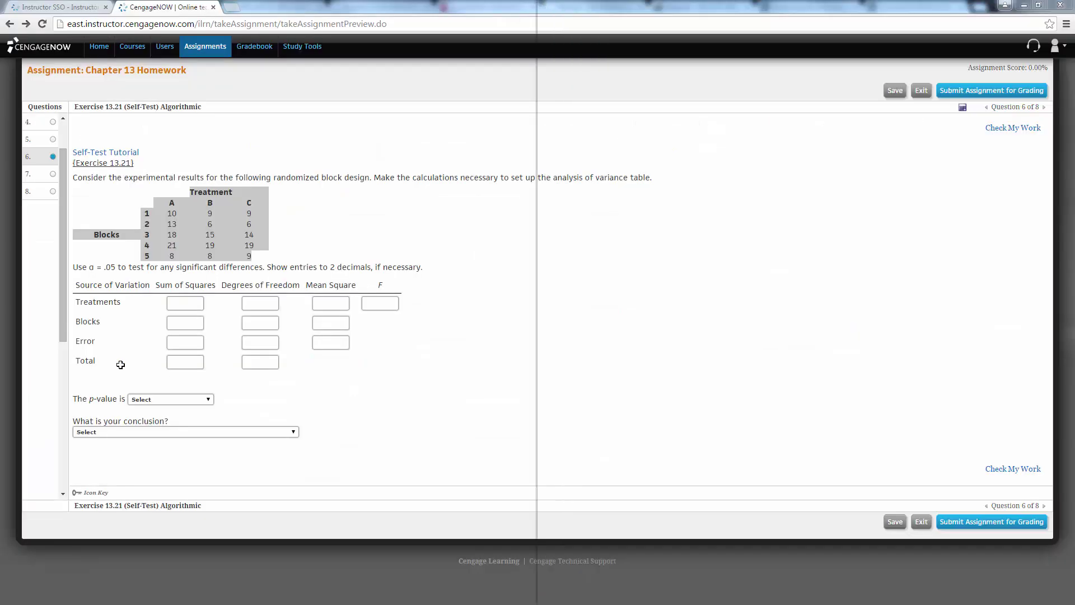
pyautogui.click(307, 10)
pyautogui.doubleClick(305, 8)
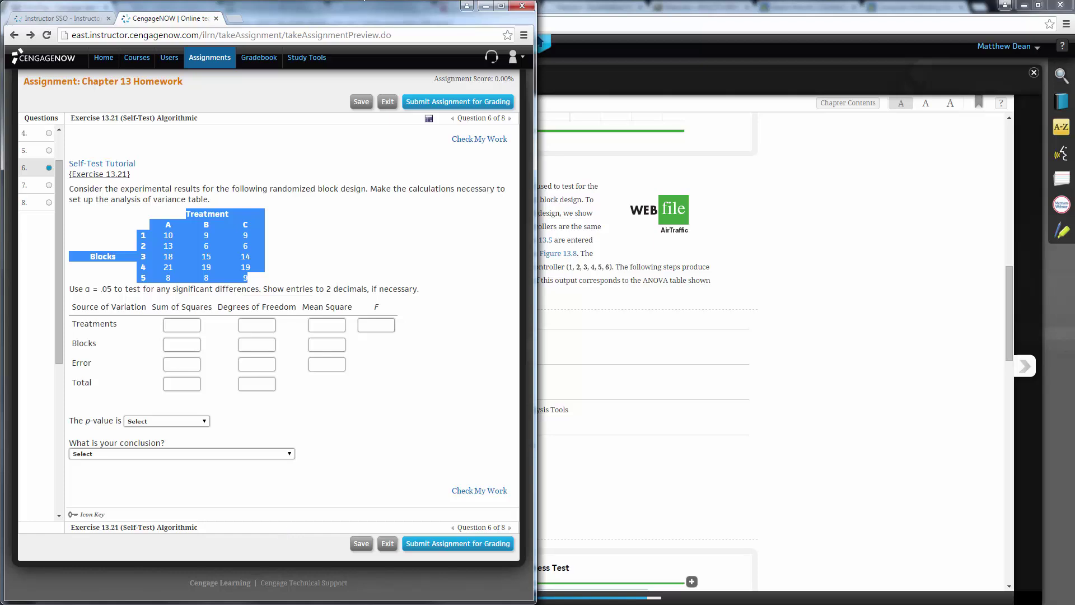
pyautogui.click(578, 228)
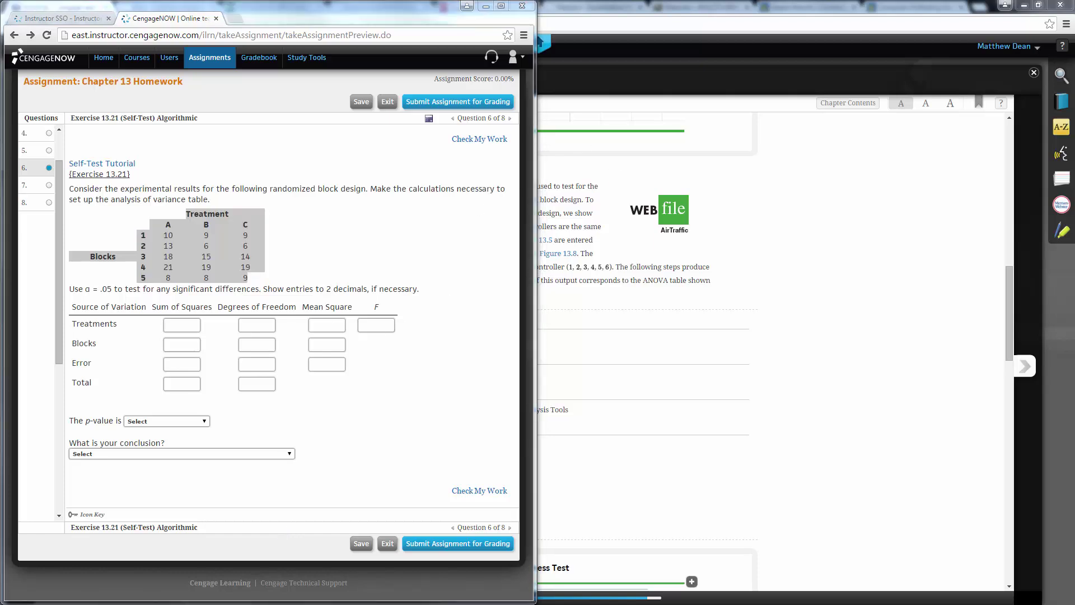
pyautogui.hotkey('alt', 'Tab')
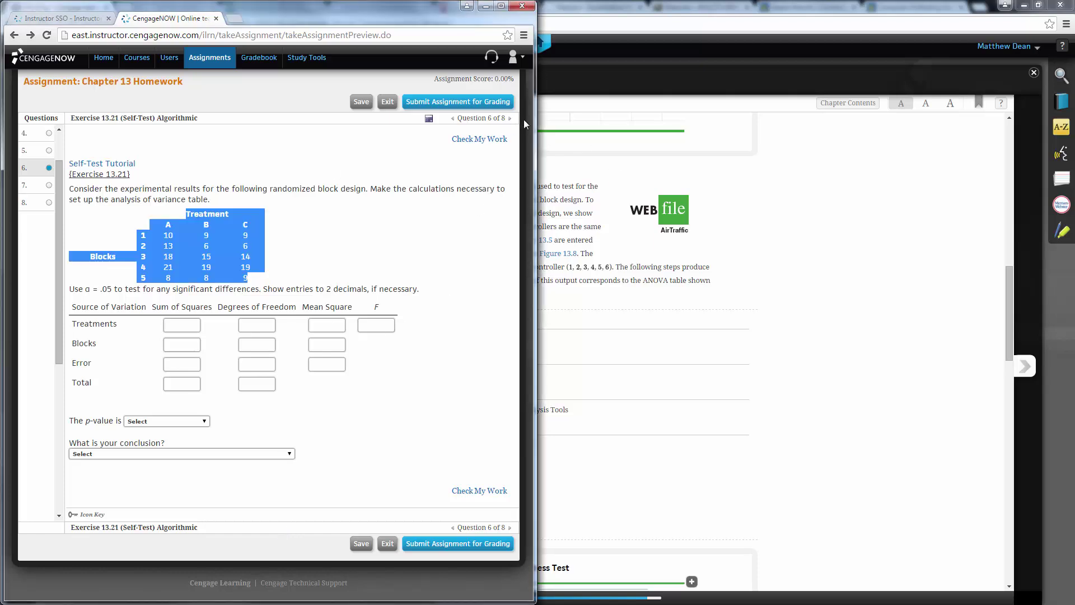
pyautogui.hotkey('alt', 'Tab')
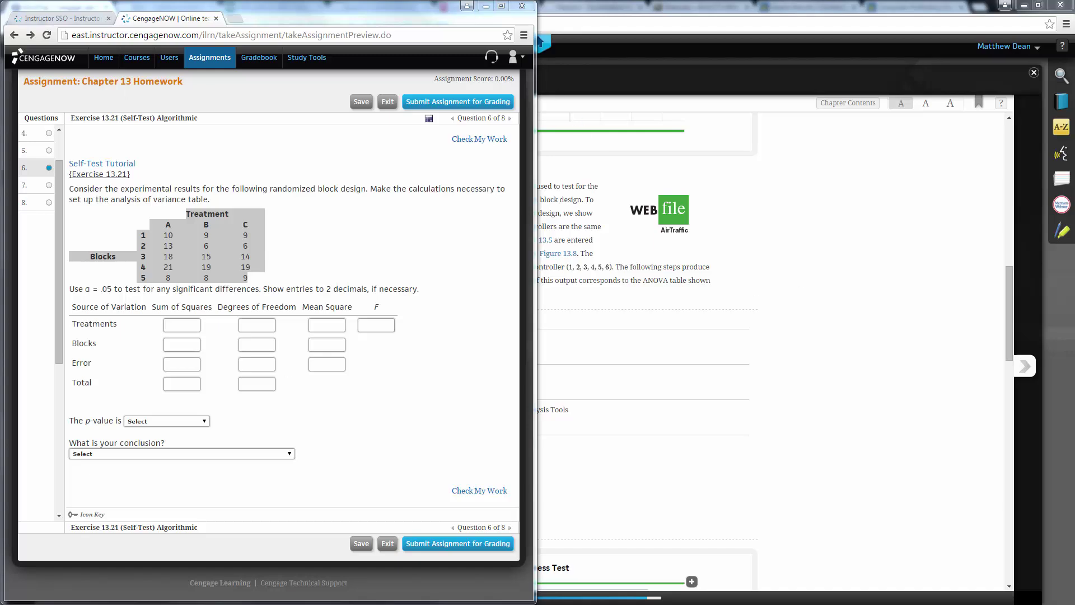
pyautogui.hotkey('alt', 'Tab')
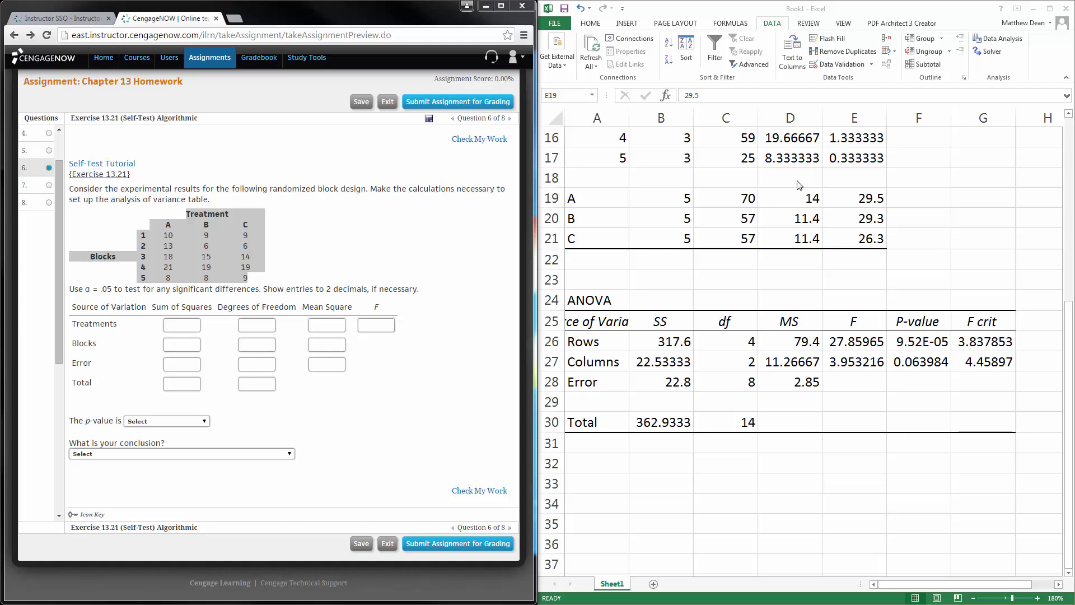
# Step: Rename the Columns source to Columns/Treatment and autofit column A
pyautogui.hotkey('alt', 'Tab')
pyautogui.scroll(5, 768, 204)
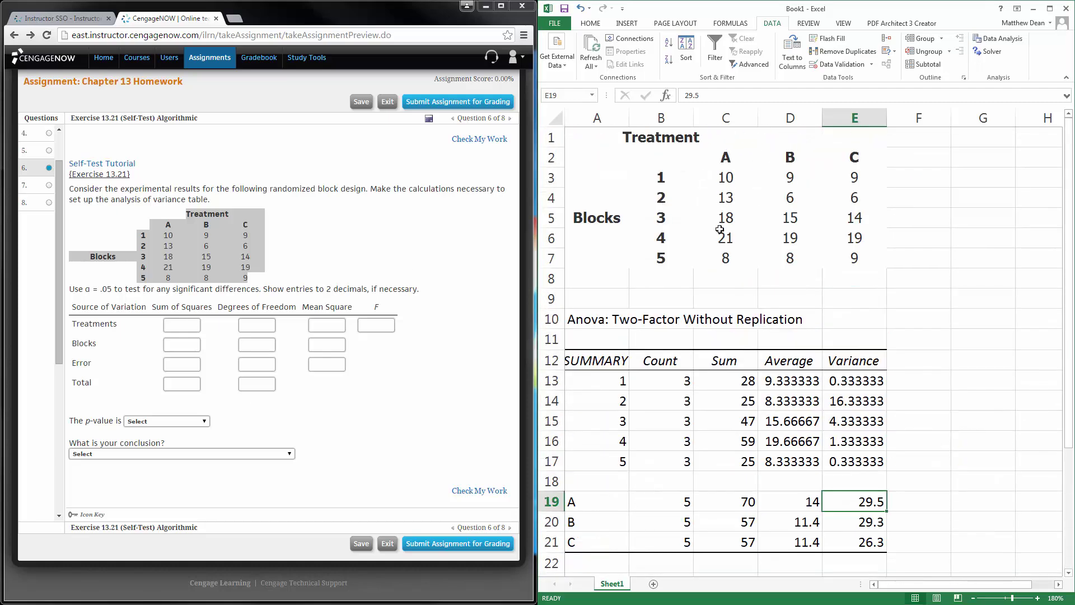
pyautogui.scroll(-3, 714, 246)
pyautogui.scroll(-3, 714, 256)
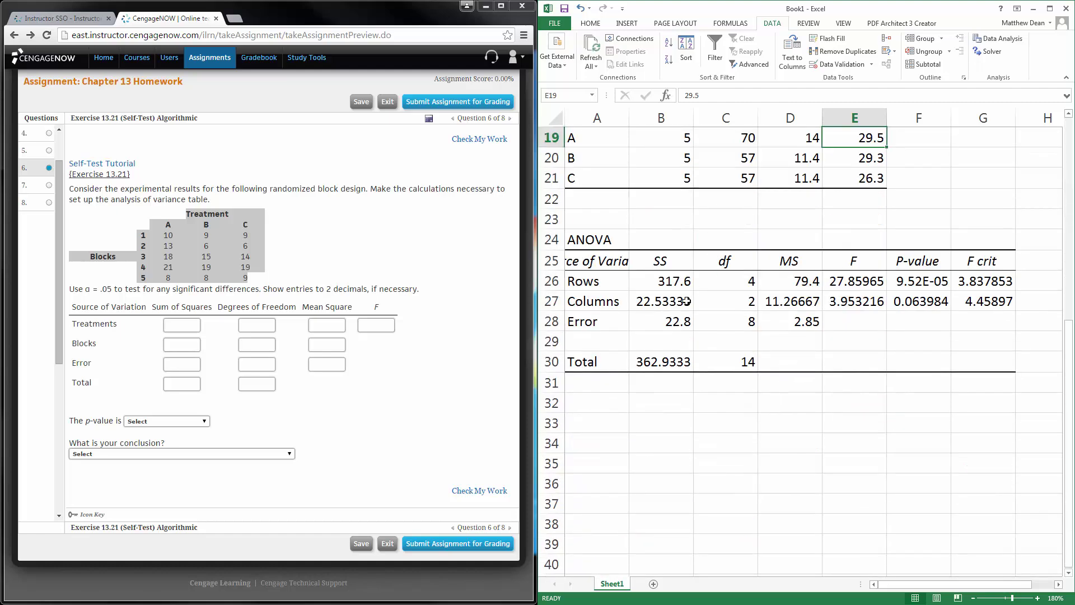
pyautogui.click(623, 301)
pyautogui.doubleClick(624, 302)
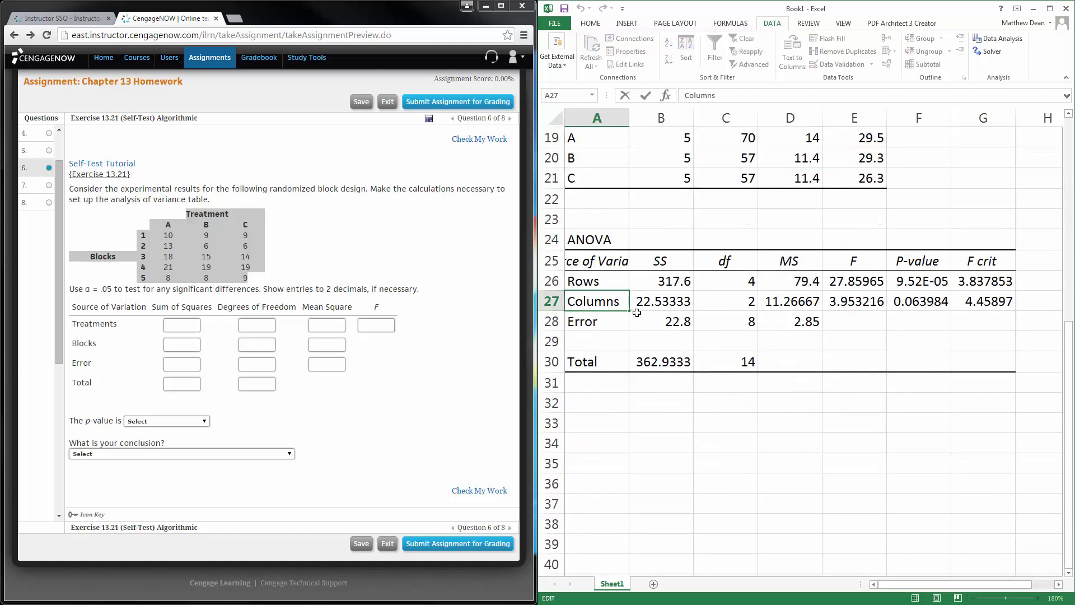
pyautogui.write('/Treatment')
pyautogui.press('Return')
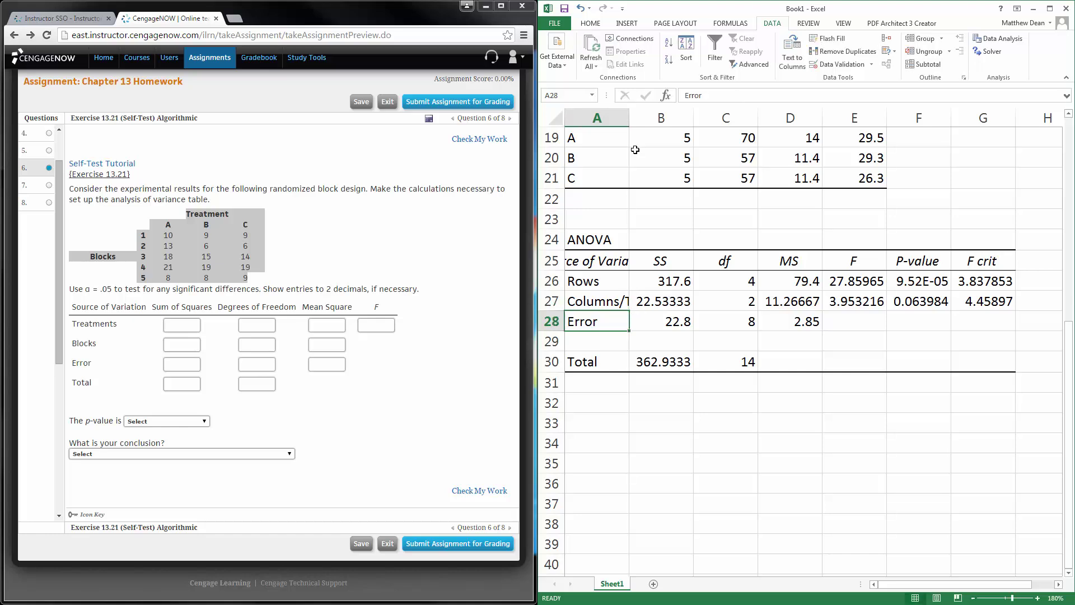
pyautogui.doubleClick(630, 118)
# Step: Rename the Rows source to Rows/Blocks
pyautogui.doubleClick(669, 281)
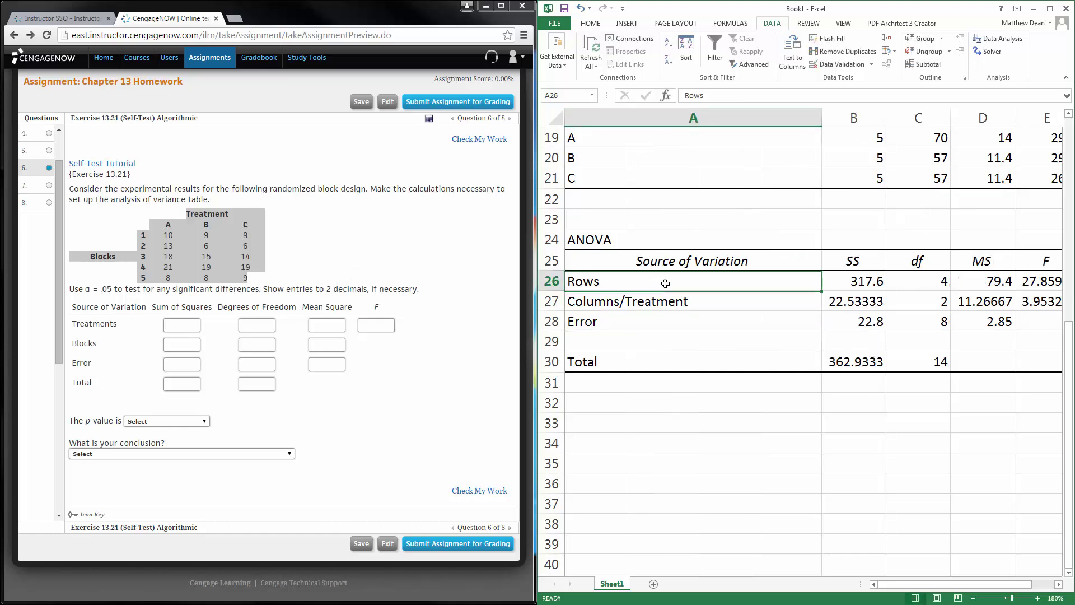
pyautogui.write('/ Bl')
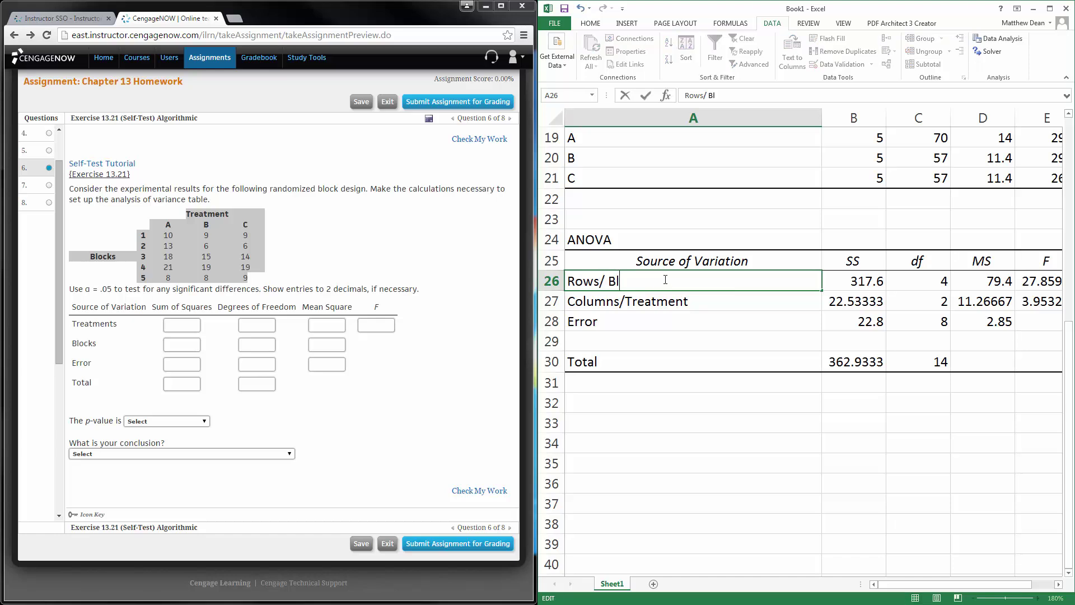
pyautogui.press('BackSpace')
pyautogui.press('BackSpace')
pyautogui.press('BackSpace')
pyautogui.write('Bloc')
pyautogui.press('BackSpace')
pyautogui.press('BackSpace')
pyautogui.press('BackSpace')
pyautogui.write('.locks')
pyautogui.press('Return')
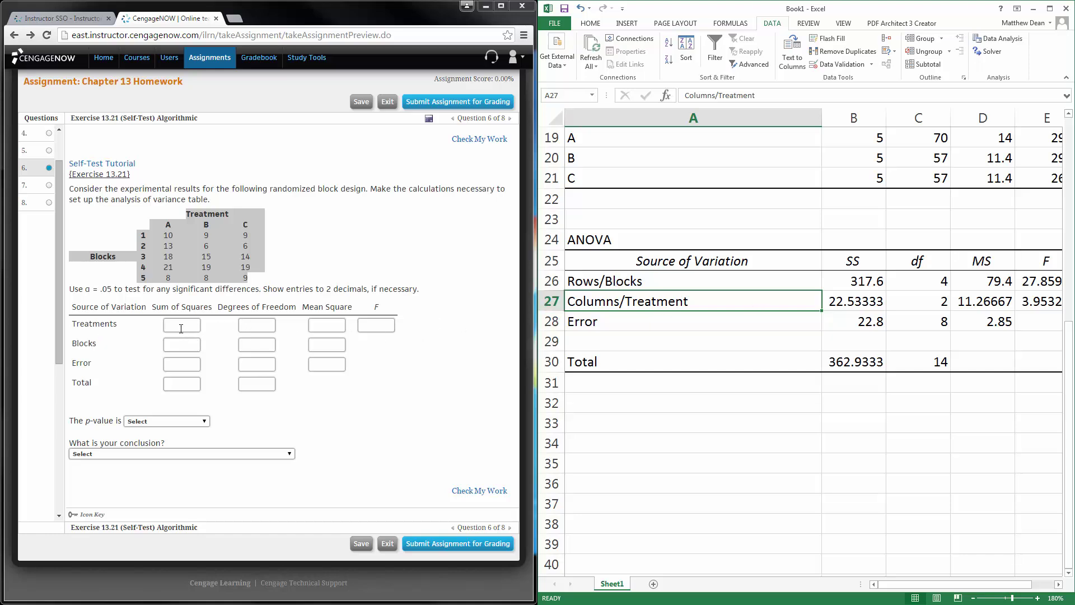
# Step: Paste Treatments sum of squares 22.53333 from Excel and check the work
pyautogui.click(855, 302)
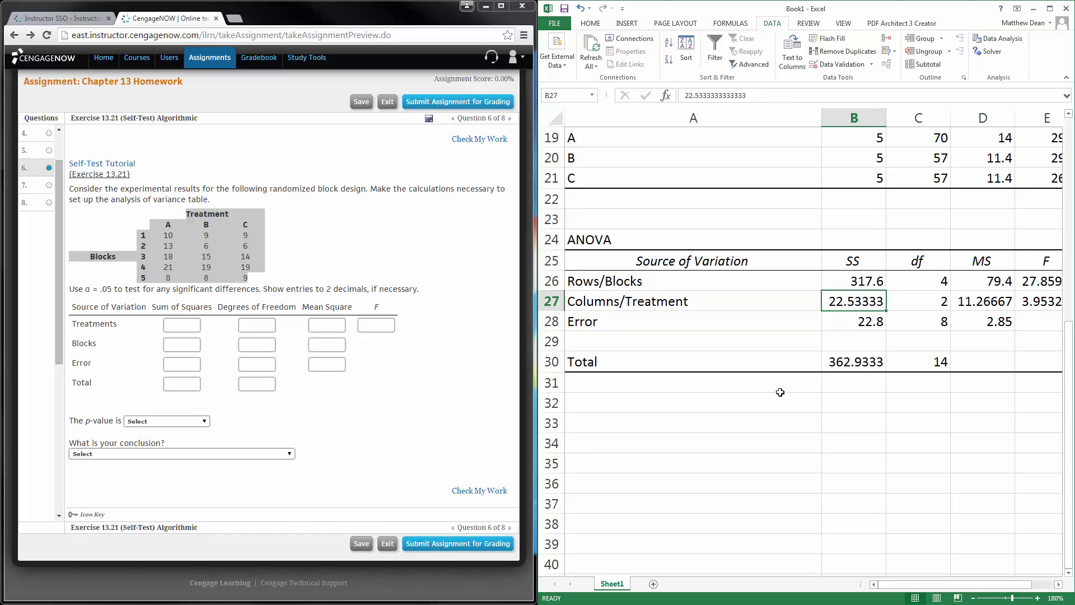
pyautogui.hotkey('ctrl', 'c')
pyautogui.click(187, 327)
pyautogui.hotkey('ctrl', 'v')
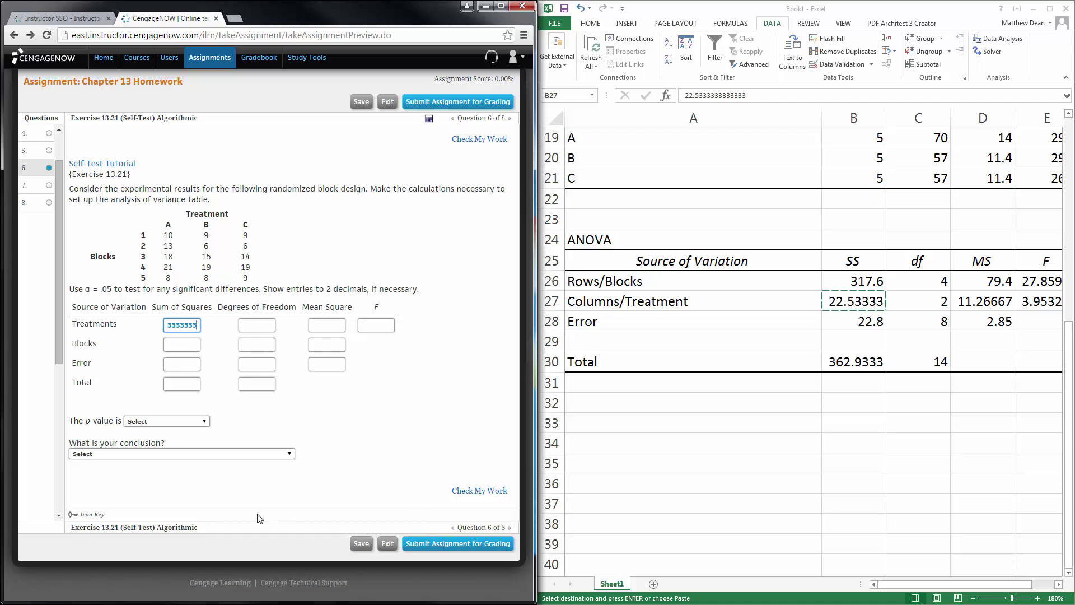
pyautogui.click(459, 492)
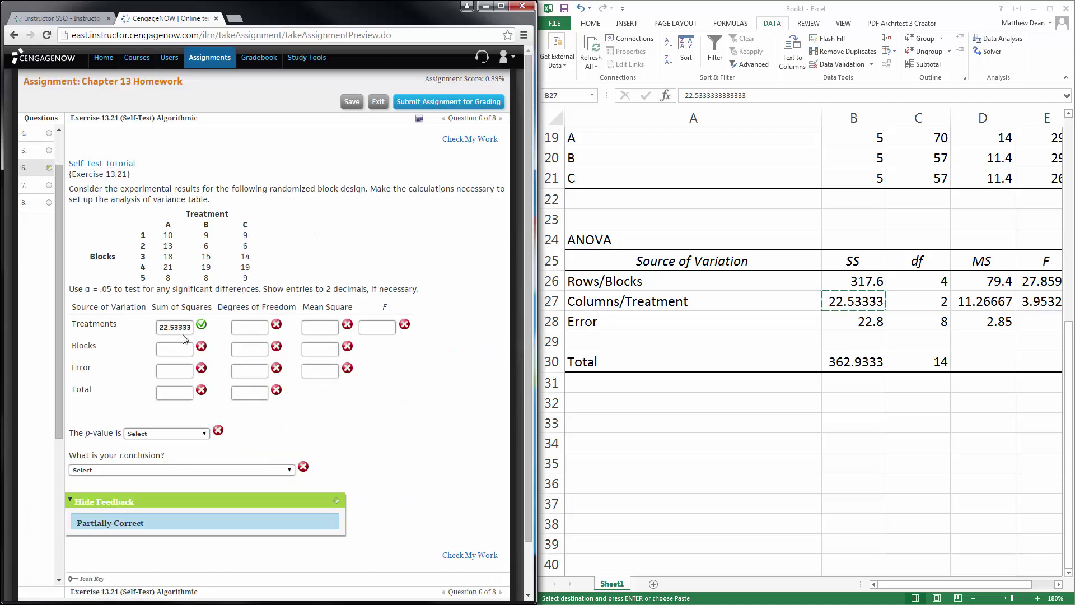
# Step: Enter Treatments df 2 and paste the mean square 11.26667 from Excel
pyautogui.click(249, 330)
pyautogui.press('Tab')
pyautogui.hotkey('alt', 'Tab')
pyautogui.click(982, 301)
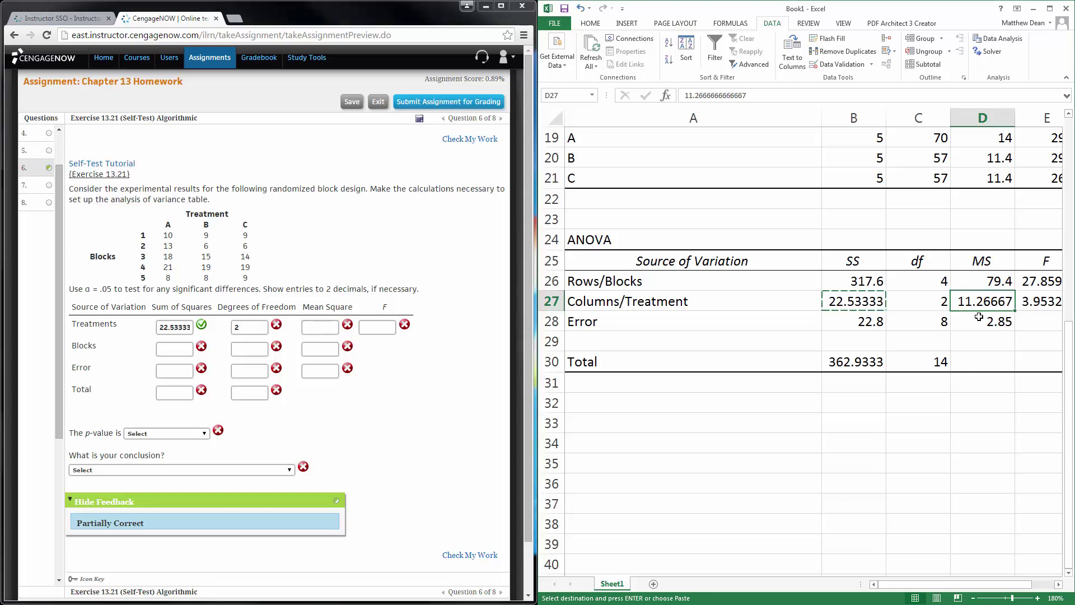
pyautogui.hotkey('ctrl', 'c')
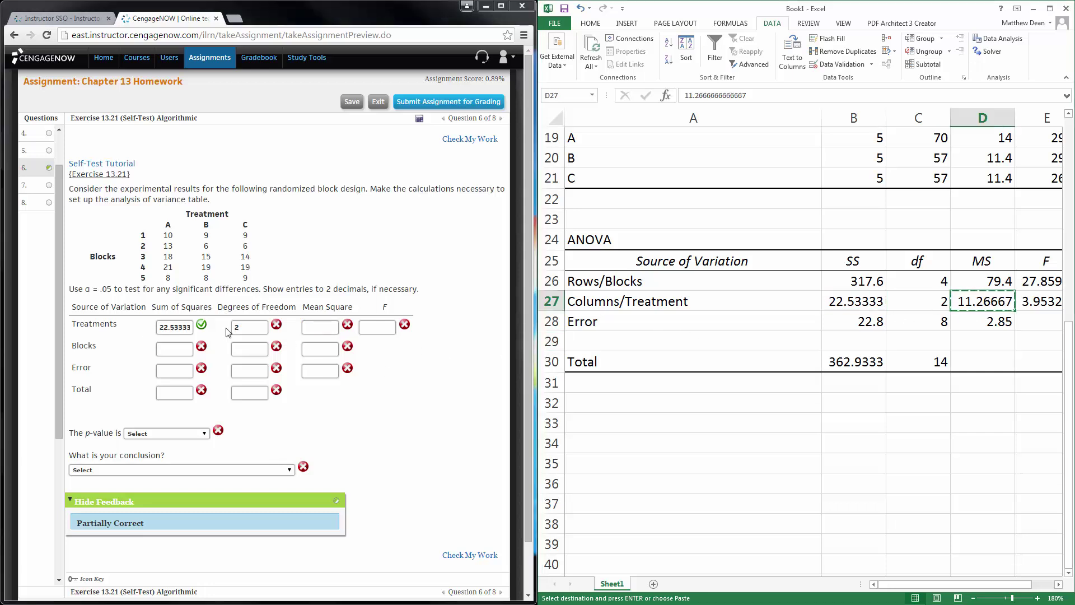
pyautogui.click(322, 326)
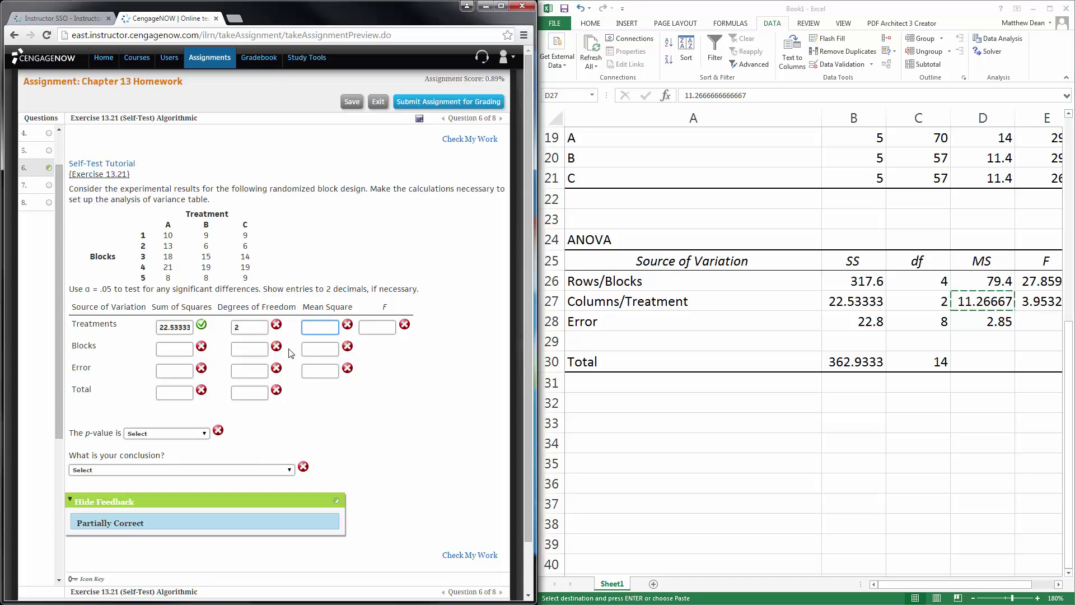
pyautogui.hotkey('ctrl', 'v')
pyautogui.click(1059, 585)
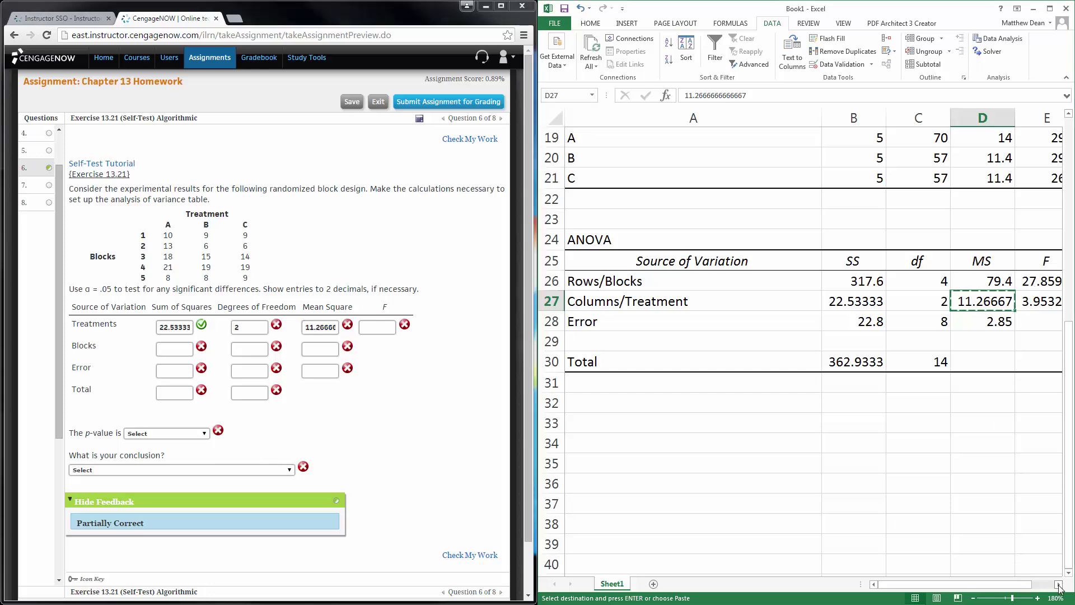
pyautogui.click(1059, 585)
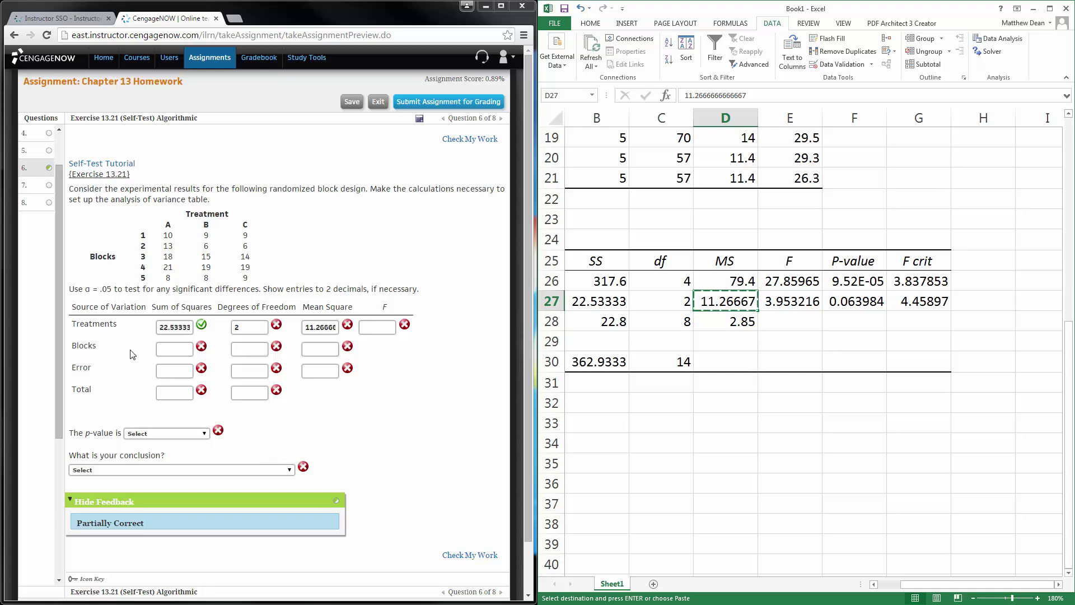
# Step: Paste Blocks sum of squares 317.6 from Excel
pyautogui.click(171, 349)
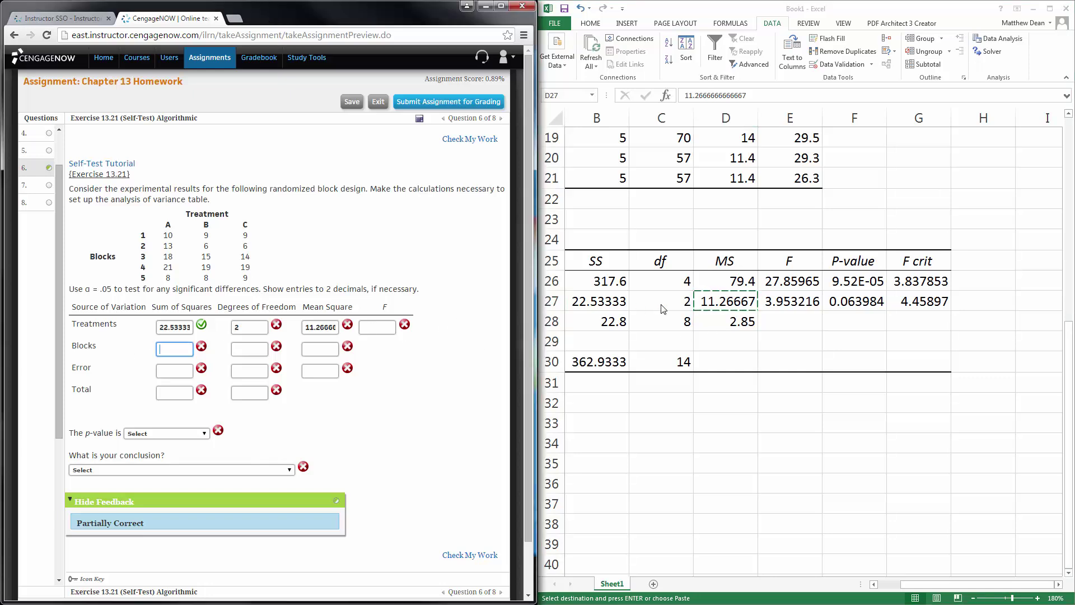
pyautogui.click(605, 285)
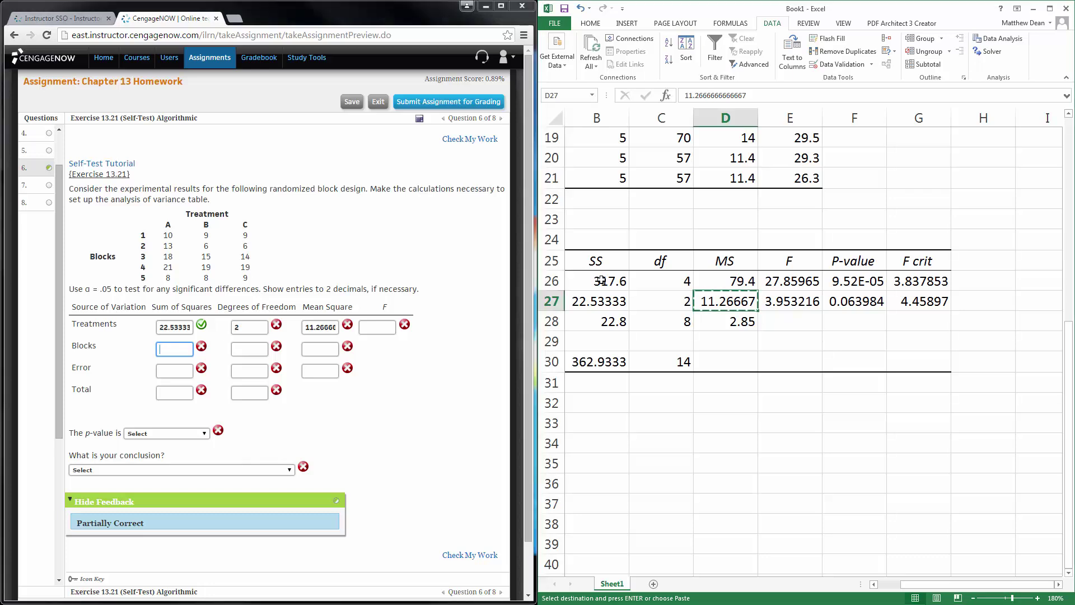
pyautogui.hotkey('ctrl', 'c')
pyautogui.click(169, 350)
pyautogui.hotkey('ctrl', 'v')
# Step: Enter Blocks df 4 and paste the mean square 79.4
pyautogui.click(243, 350)
pyautogui.press('Tab')
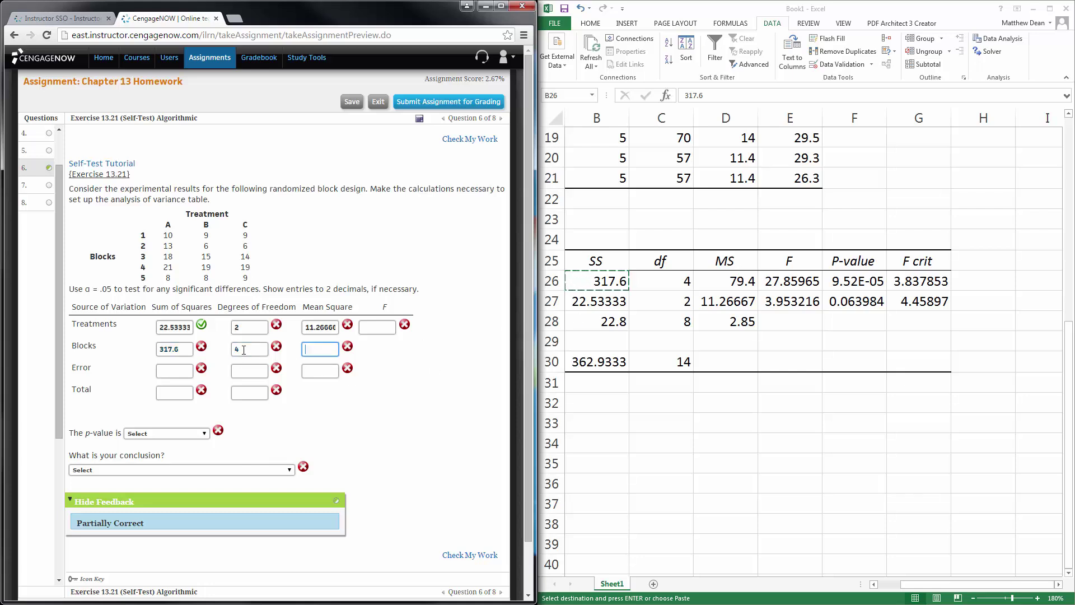
pyautogui.click(724, 282)
pyautogui.click(725, 282)
pyautogui.hotkey('ctrl', 'c')
pyautogui.click(330, 350)
pyautogui.hotkey('ctrl', 'v')
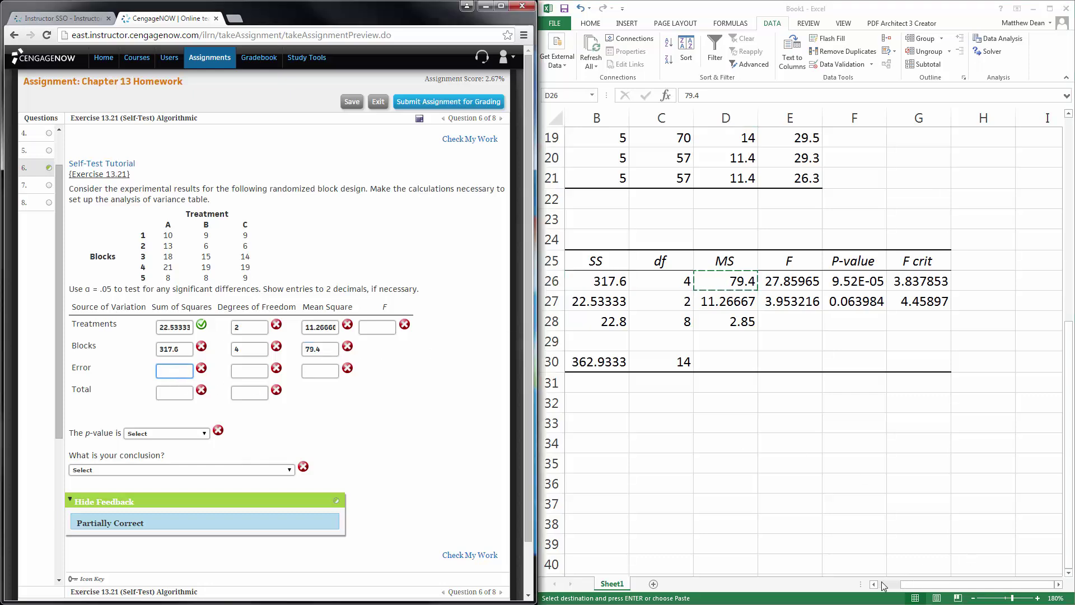
pyautogui.click(886, 586)
# Step: Fill the Error row: sum of squares 22.8, df 8, mean square 2.85
pyautogui.click(886, 586)
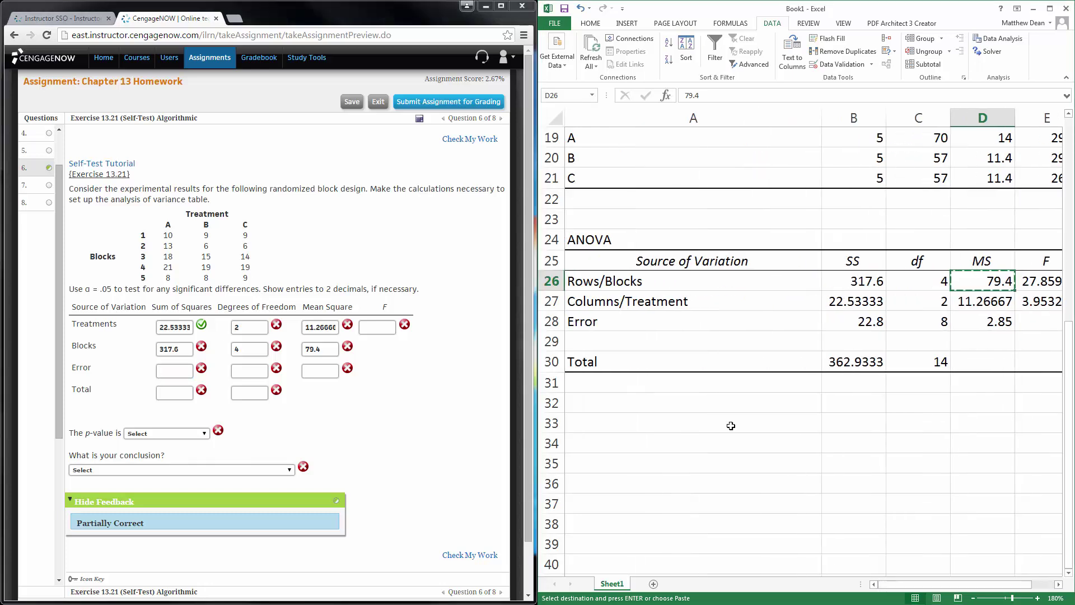
pyautogui.click(865, 322)
pyautogui.hotkey('ctrl', 'c')
pyautogui.click(183, 373)
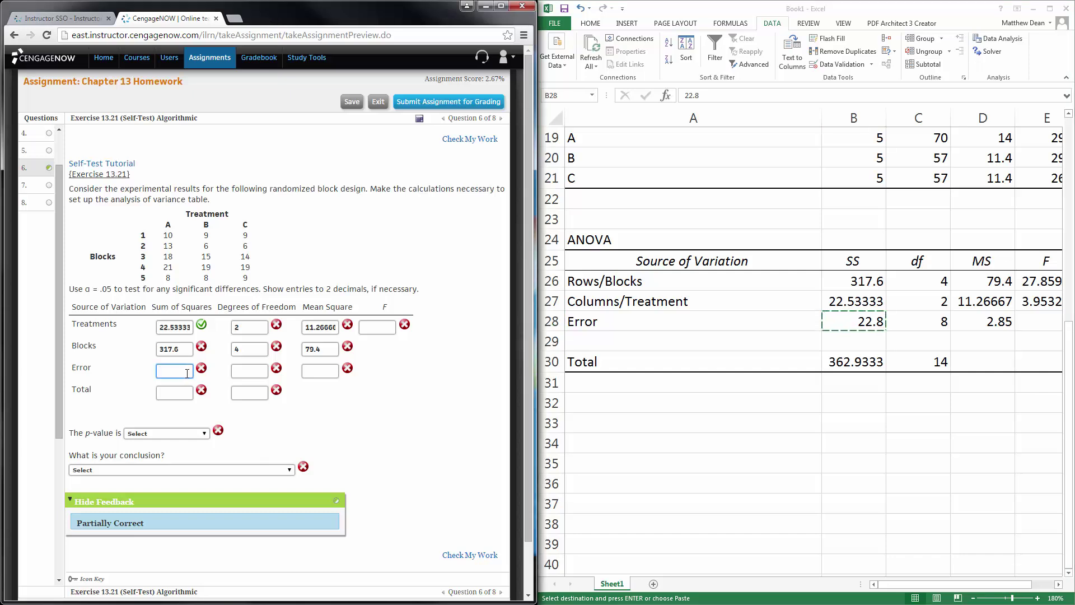
pyautogui.hotkey('ctrl', 'v')
pyautogui.click(255, 371)
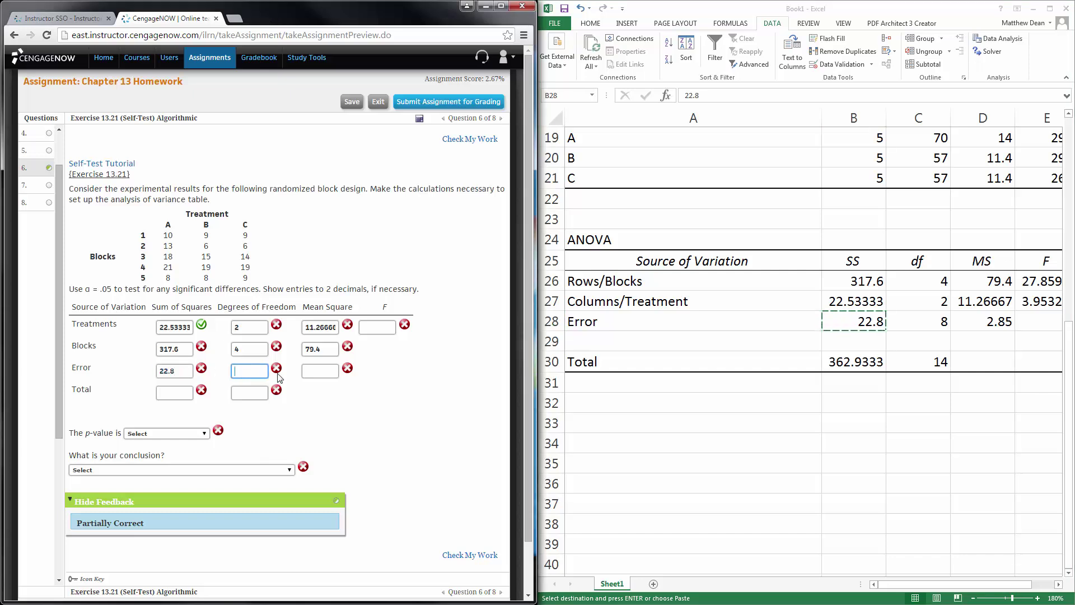
pyautogui.write('8')
pyautogui.press('Tab')
pyautogui.click(995, 326)
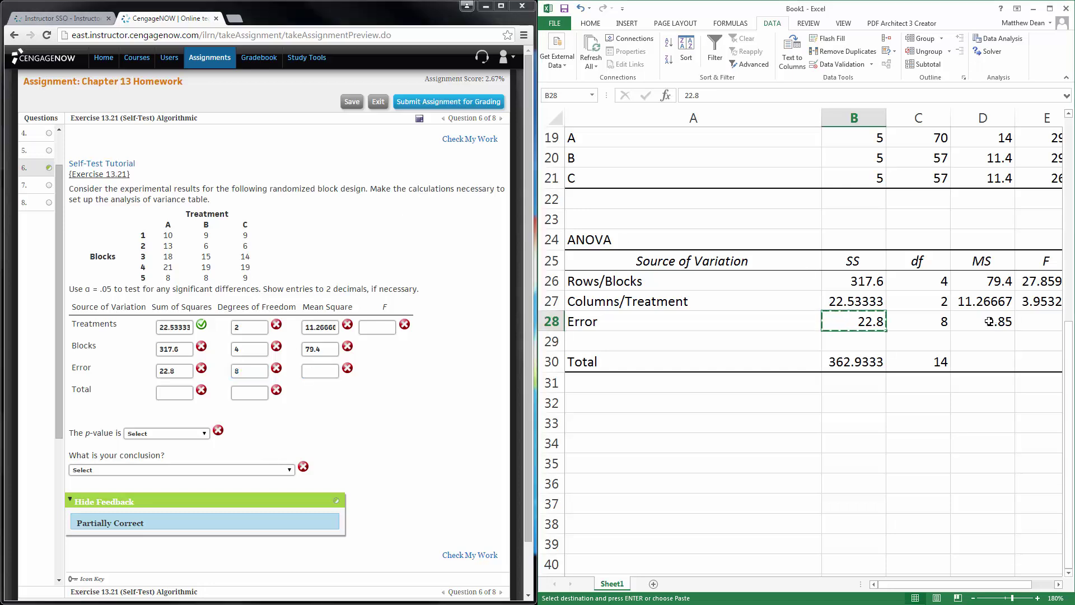
pyautogui.click(1000, 325)
pyautogui.hotkey('ctrl', 'c')
pyautogui.click(322, 371)
pyautogui.hotkey('ctrl', 'v')
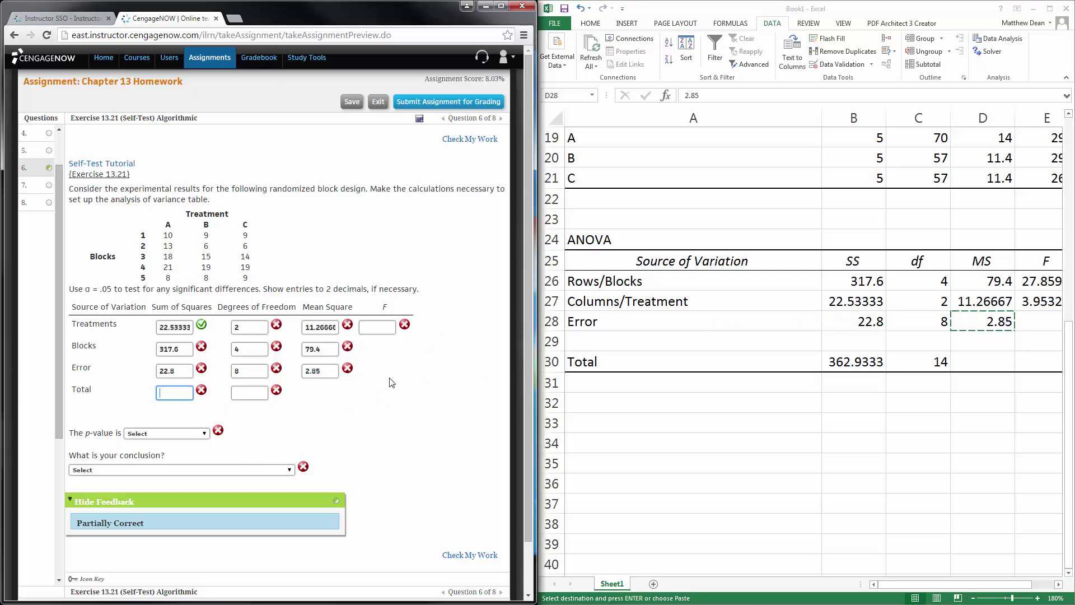
# Step: Fill the Total row: sum of squares 362.9333 and df 14
pyautogui.click(836, 359)
pyautogui.click(836, 359)
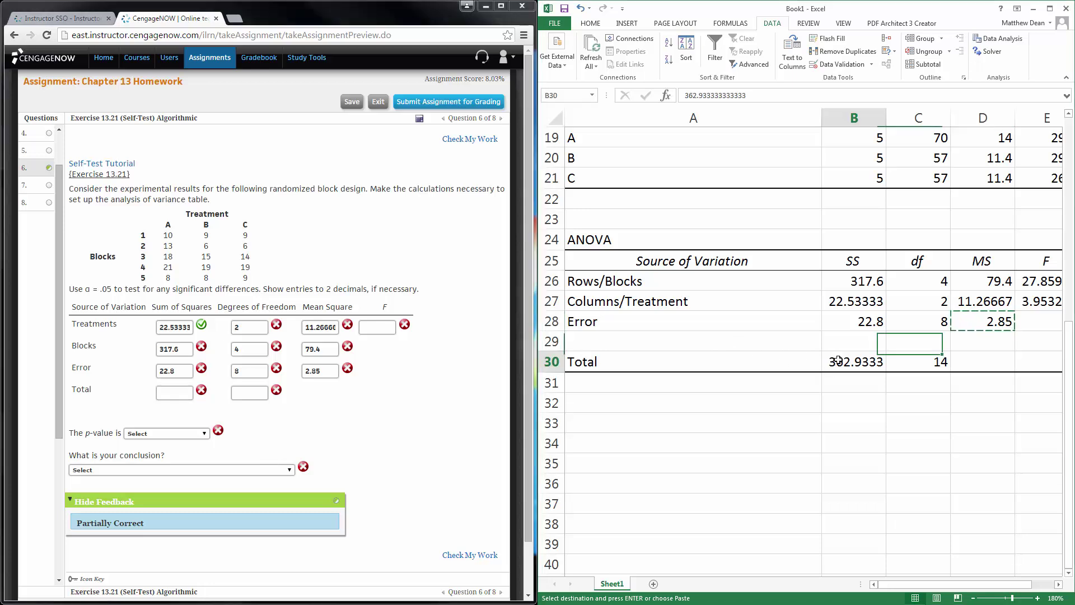
pyautogui.hotkey('ctrl', 'c')
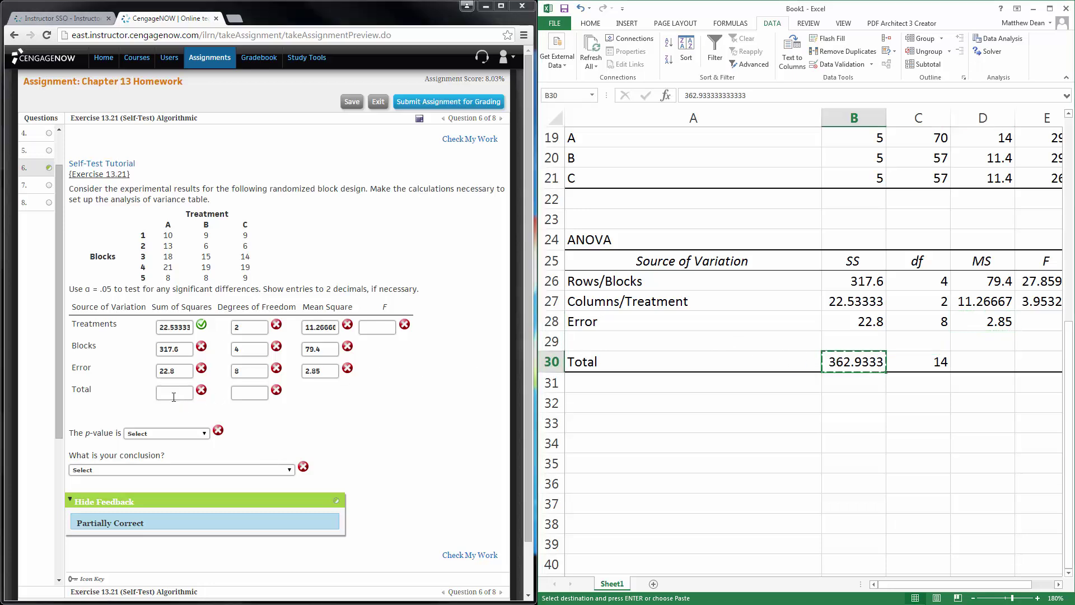
pyautogui.click(173, 393)
pyautogui.hotkey('ctrl', 'v')
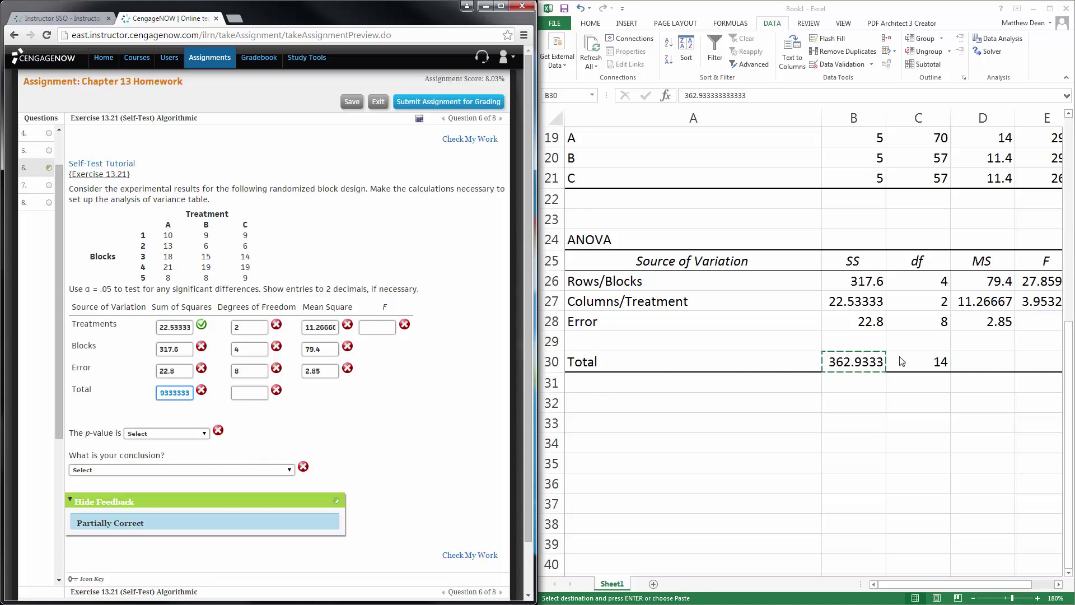
pyautogui.click(911, 362)
pyautogui.hotkey('ctrl', 'c')
pyautogui.click(250, 392)
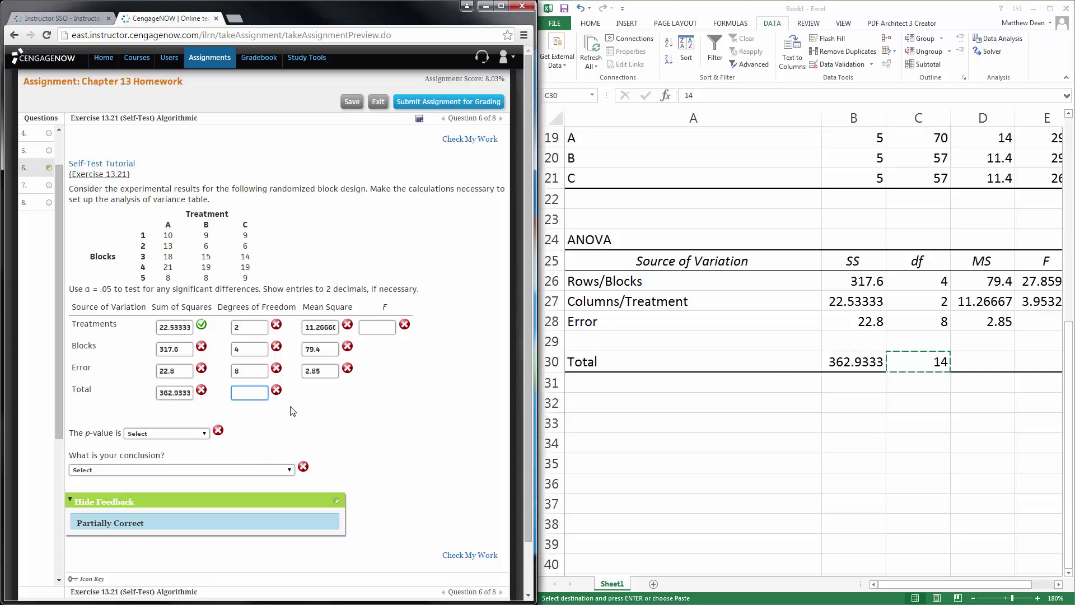
pyautogui.hotkey('ctrl', 'v')
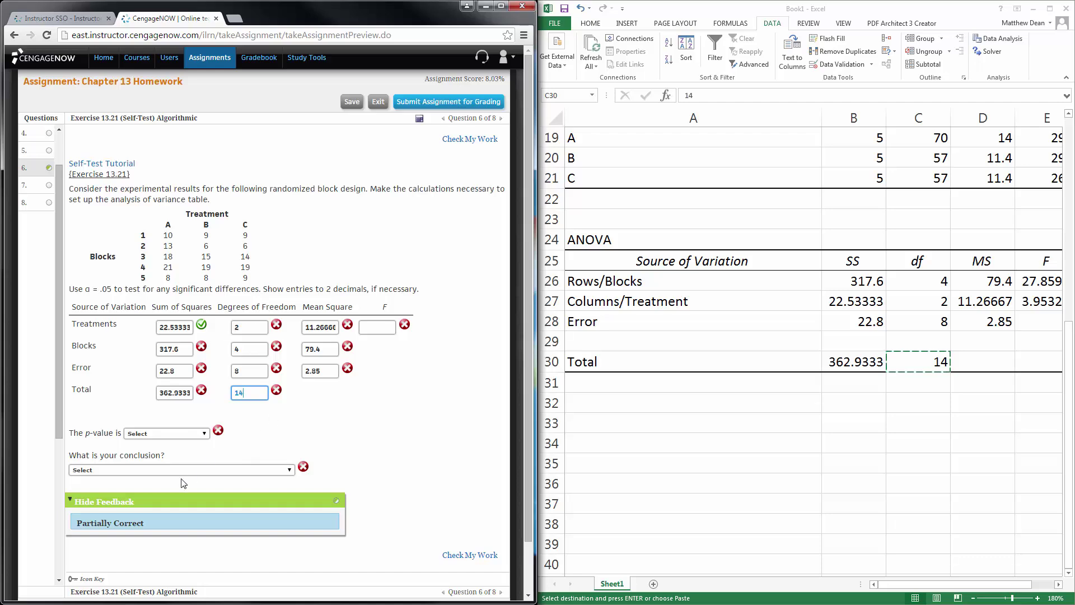
# Step: Grade the entered ANOVA table, see why F is marked wrong, and review Excel's blocks F and F crit values
pyautogui.click(484, 556)
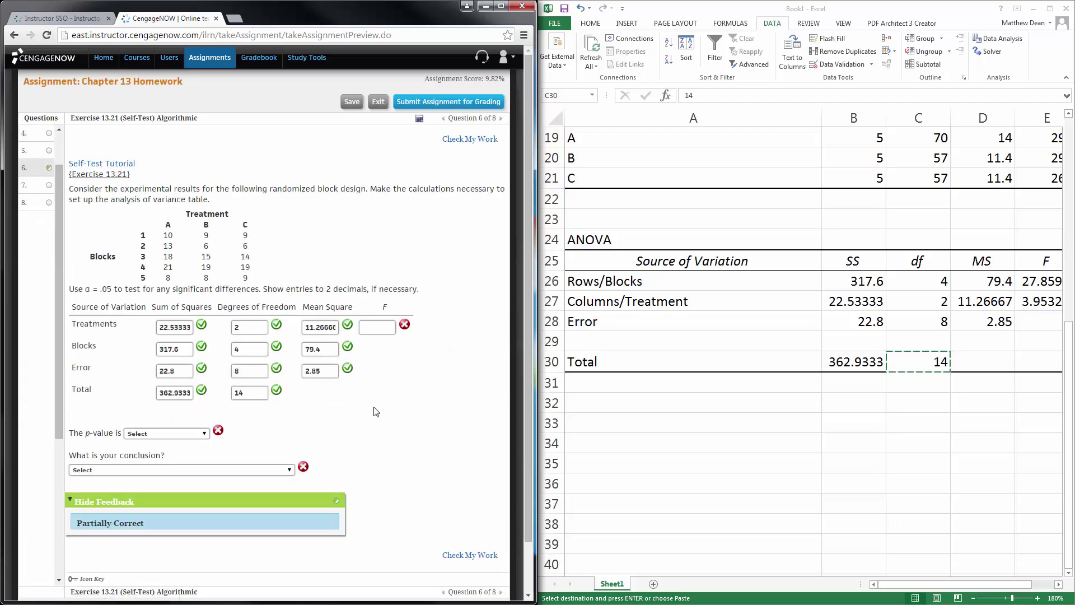
pyautogui.click(405, 326)
pyautogui.click(933, 587)
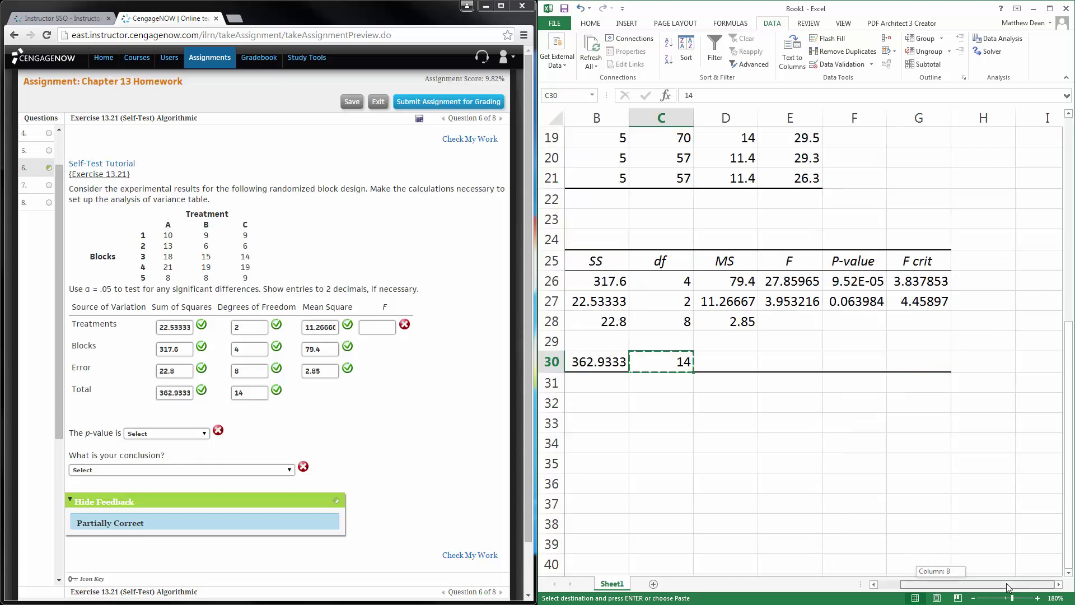
pyautogui.moveTo(954, 584); pyautogui.dragTo(977, 584)
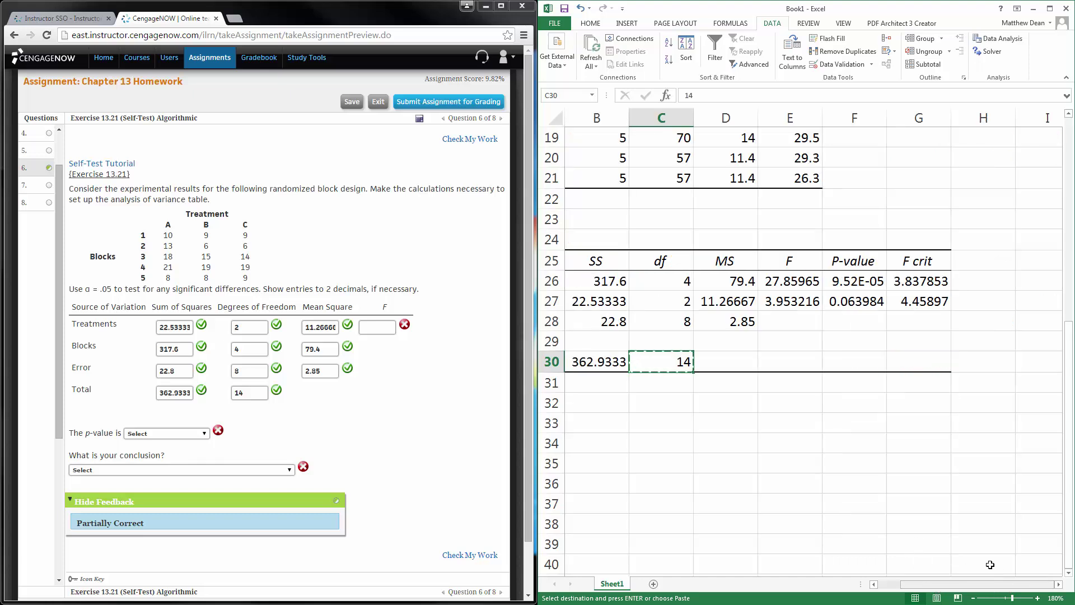
pyautogui.click(920, 282)
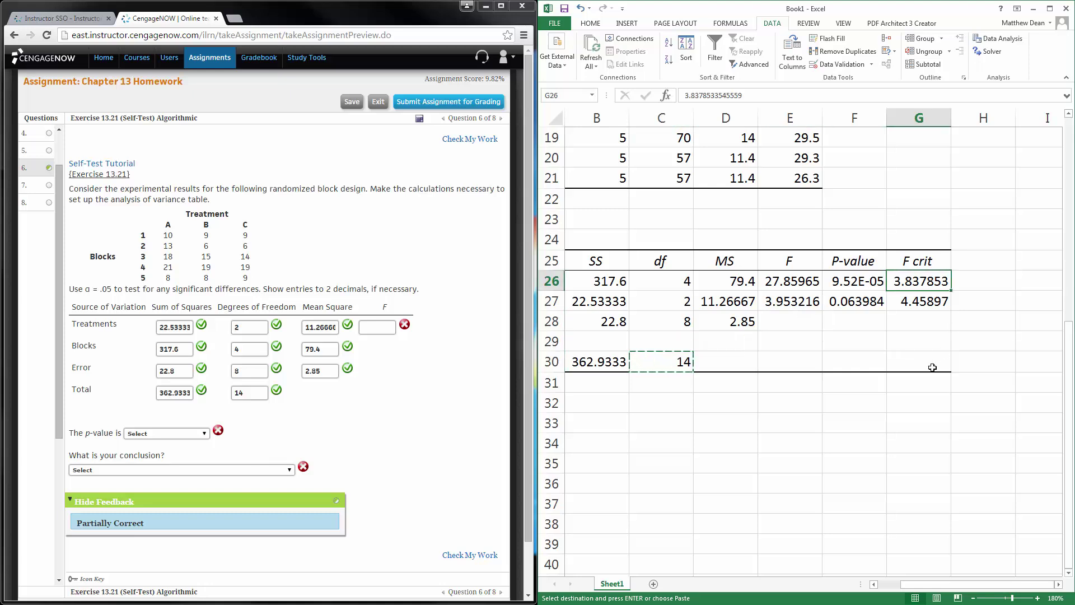
pyautogui.click(786, 285)
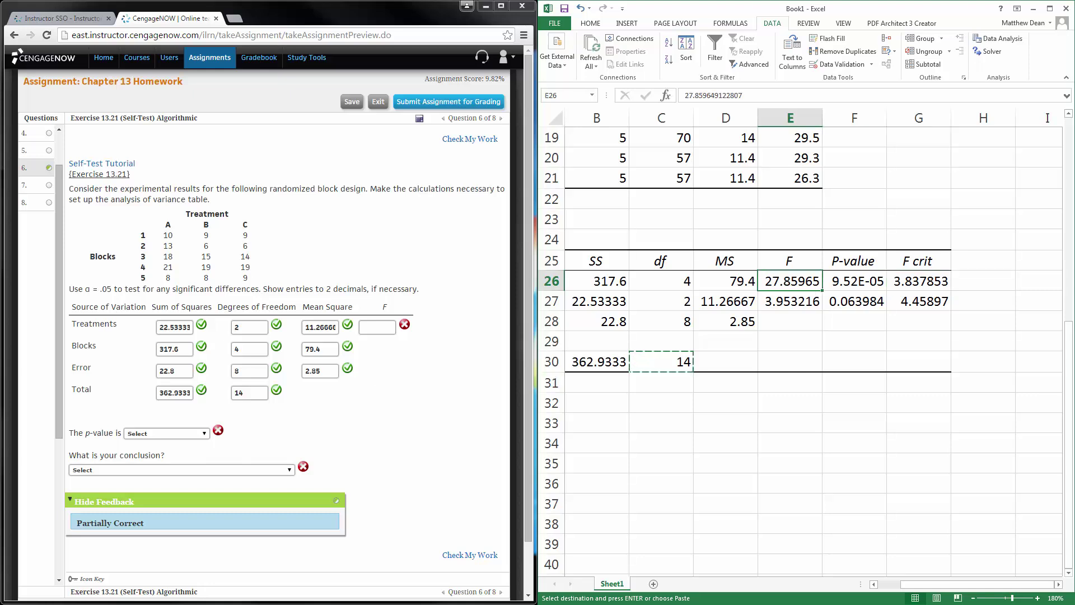
pyautogui.click(789, 403)
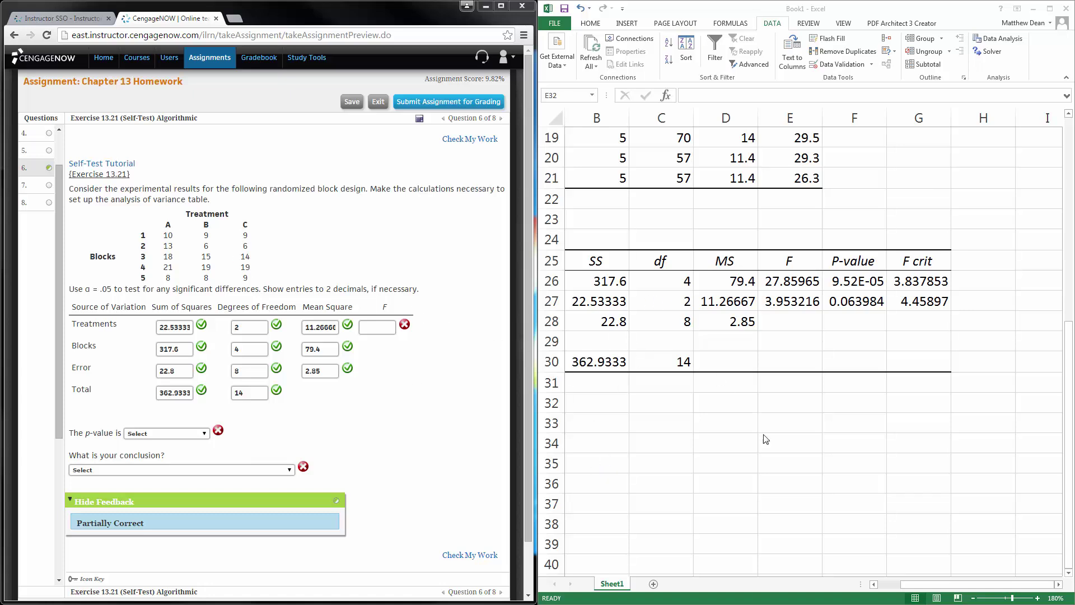
pyautogui.click(874, 585)
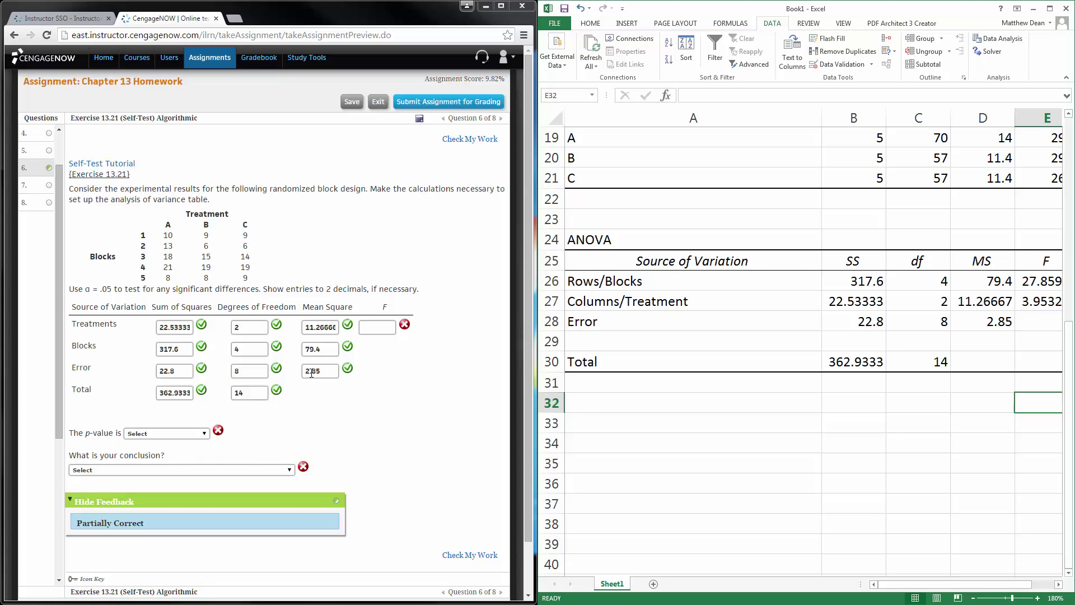
# Step: Enter the check formula =D27/D28 in E32, confirming the treatments F of 3.953216
pyautogui.click(1057, 585)
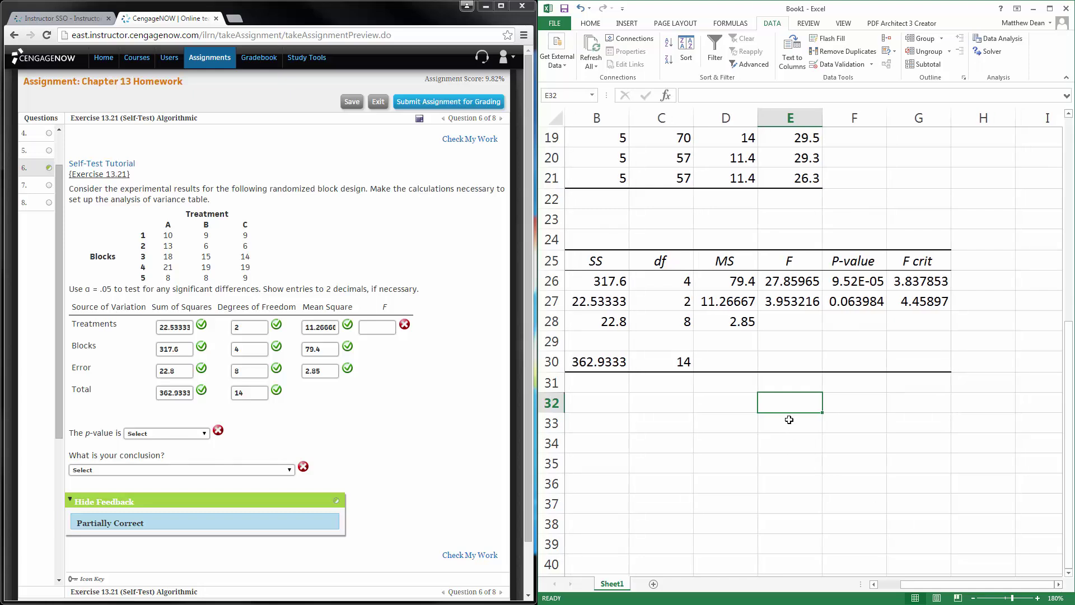
pyautogui.write('=')
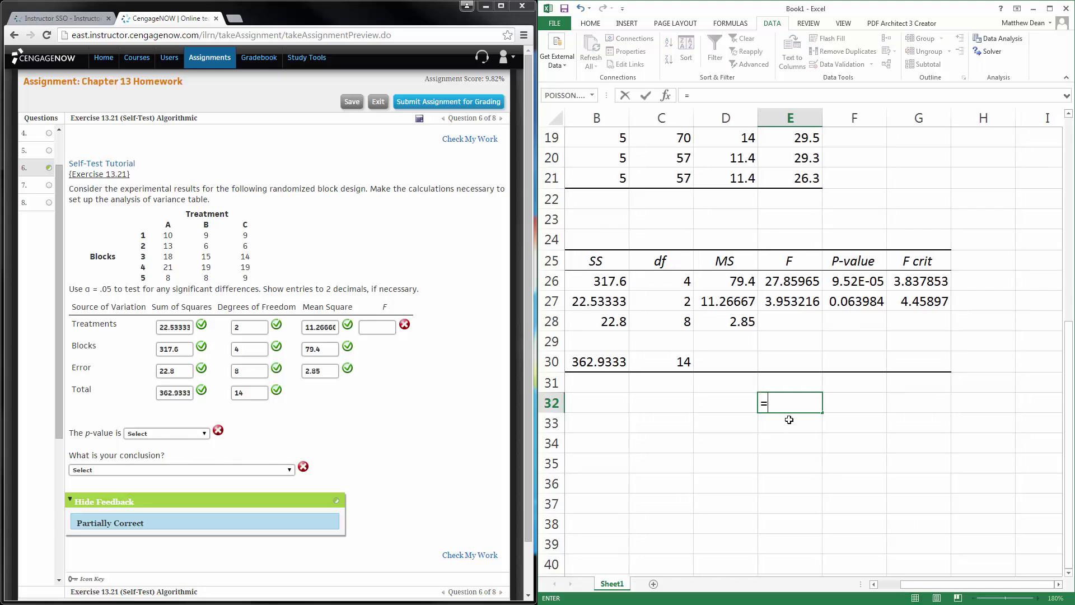
pyautogui.click(724, 303)
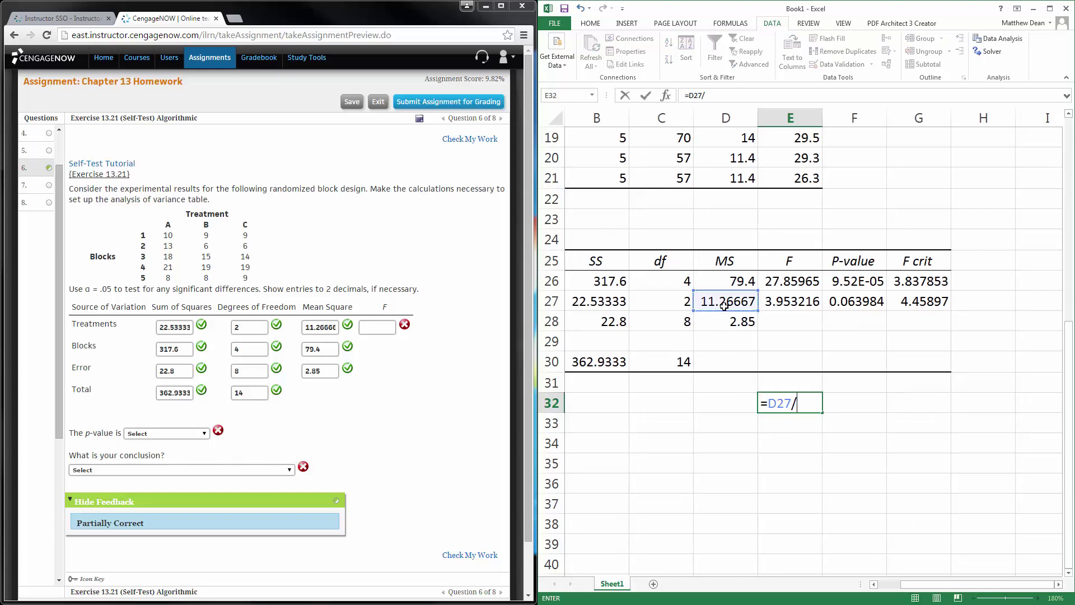
pyautogui.click(725, 322)
pyautogui.press('Return')
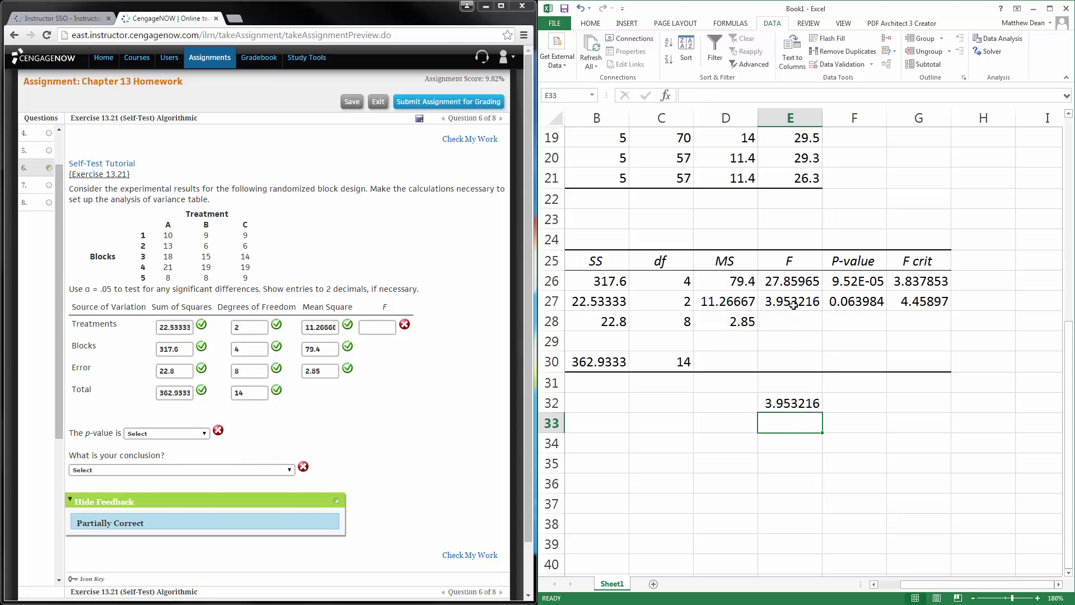
# Step: Copy the treatments F value 3.953216 from E27 into CengageNOW's Treatments F box
pyautogui.click(793, 305)
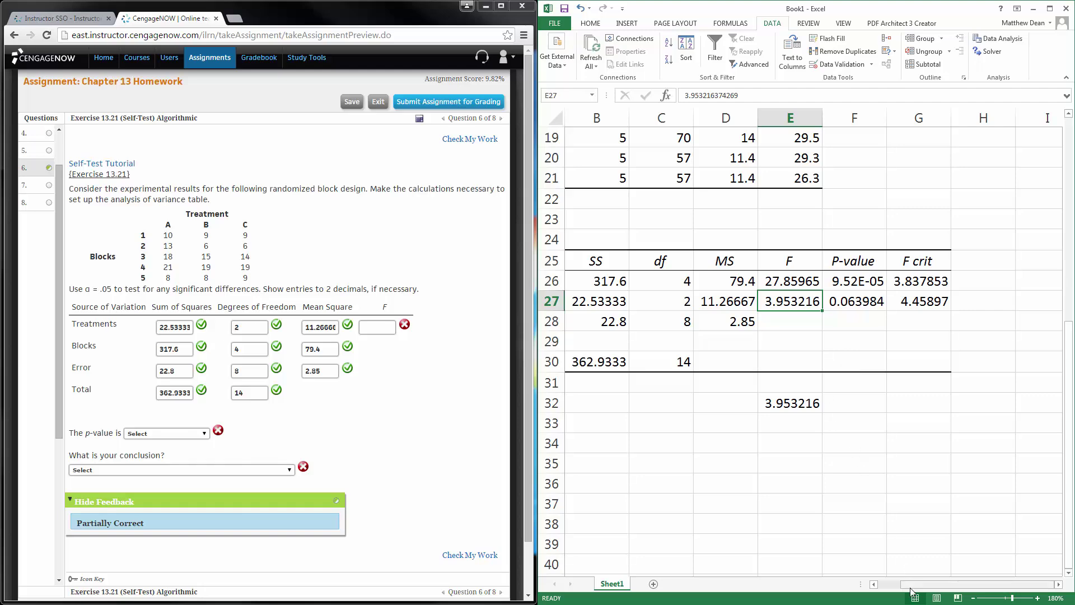
pyautogui.moveTo(912, 586)
pyautogui.mouseDown()
pyautogui.moveTo(877, 585)
pyautogui.moveTo(899, 589)
pyautogui.mouseUp()
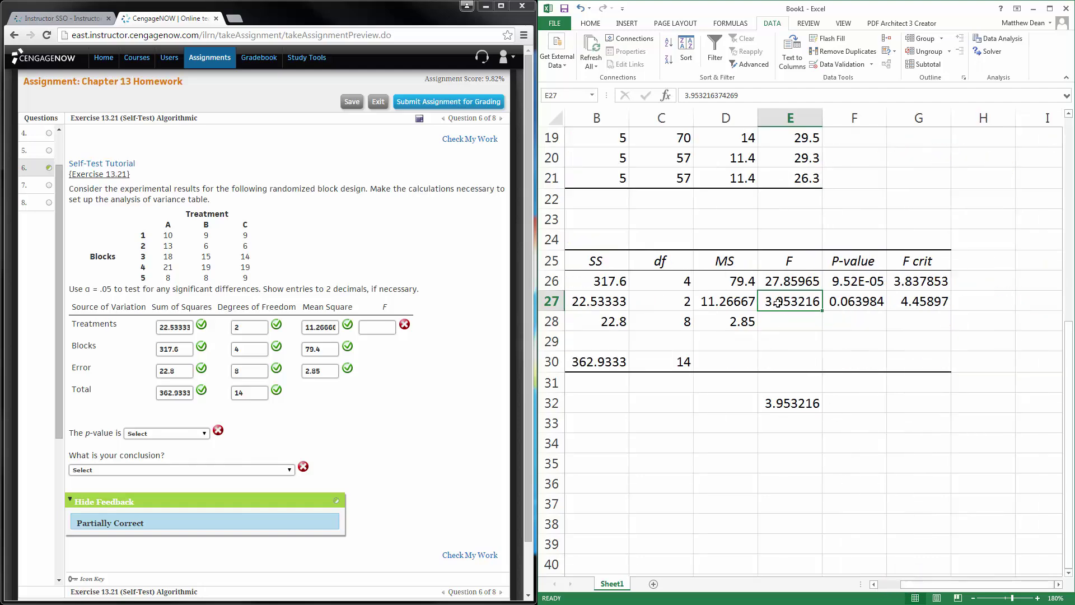
pyautogui.hotkey('ctrl', 'c')
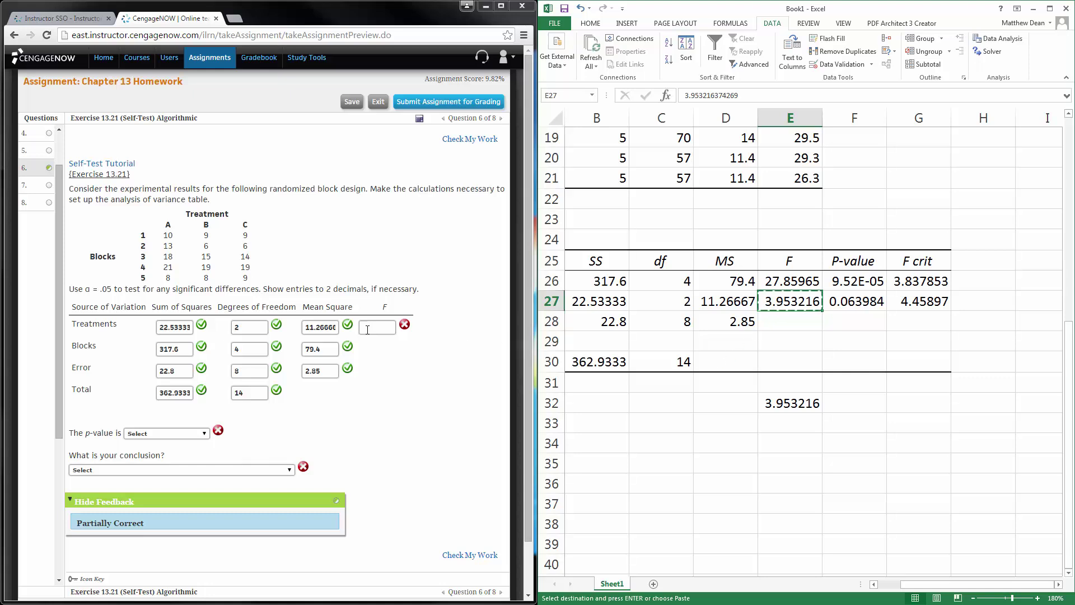
pyautogui.click(376, 327)
pyautogui.hotkey('ctrl', 'v')
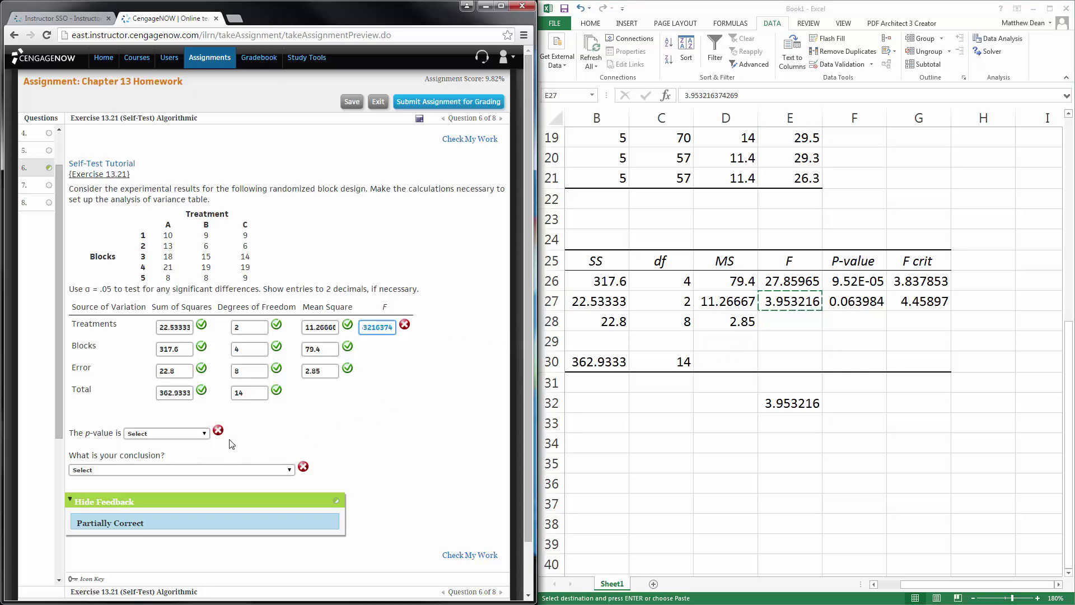
# Step: Grade the Treatments F, then set the p-value to 'between .05 and .10' and grade it
pyautogui.click(470, 555)
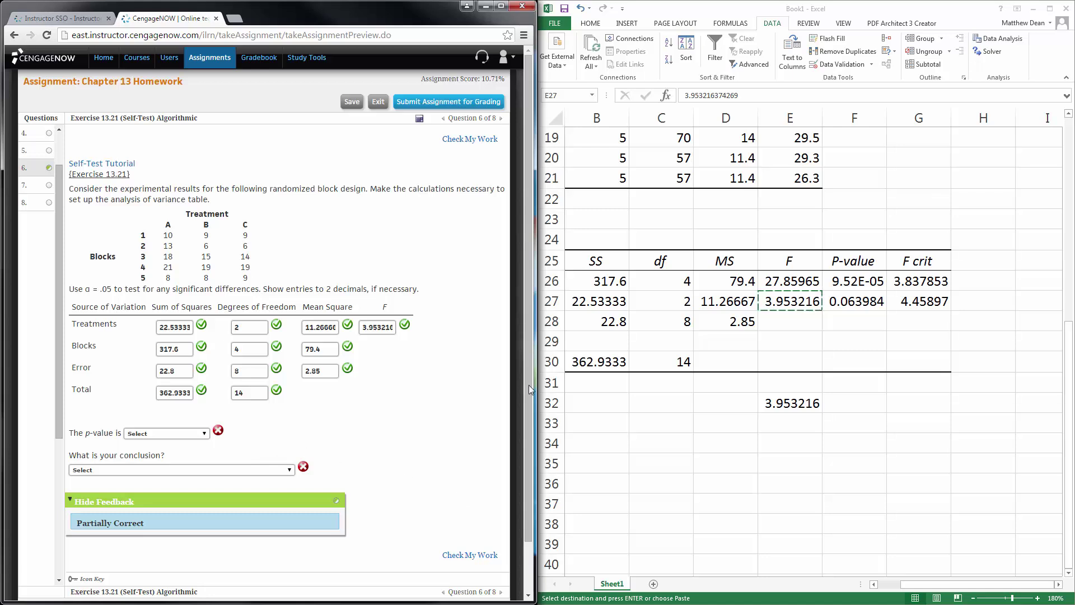
pyautogui.click(861, 295)
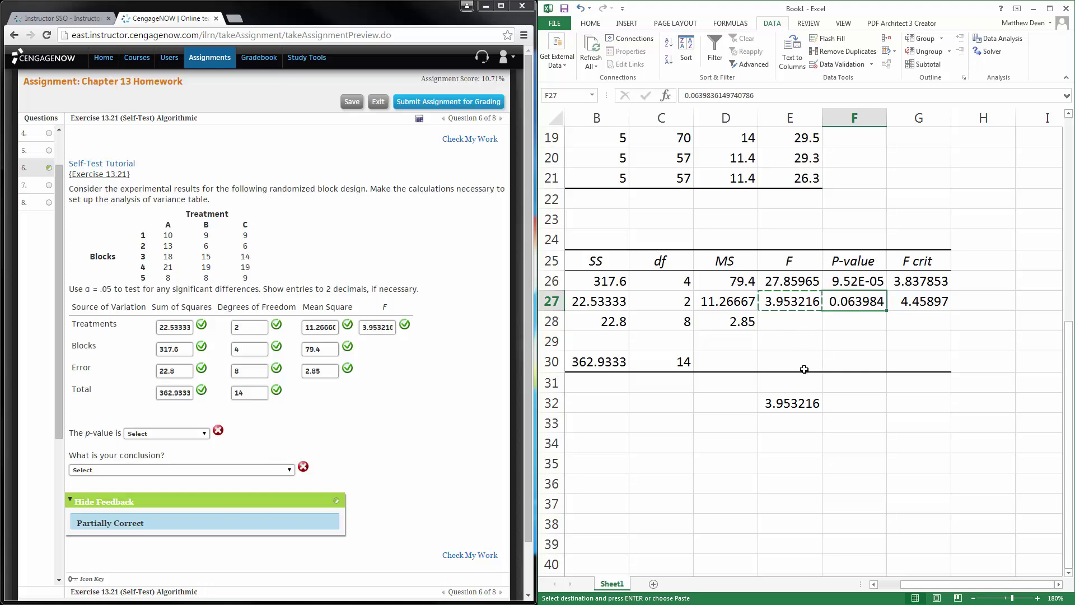
pyautogui.click(205, 434)
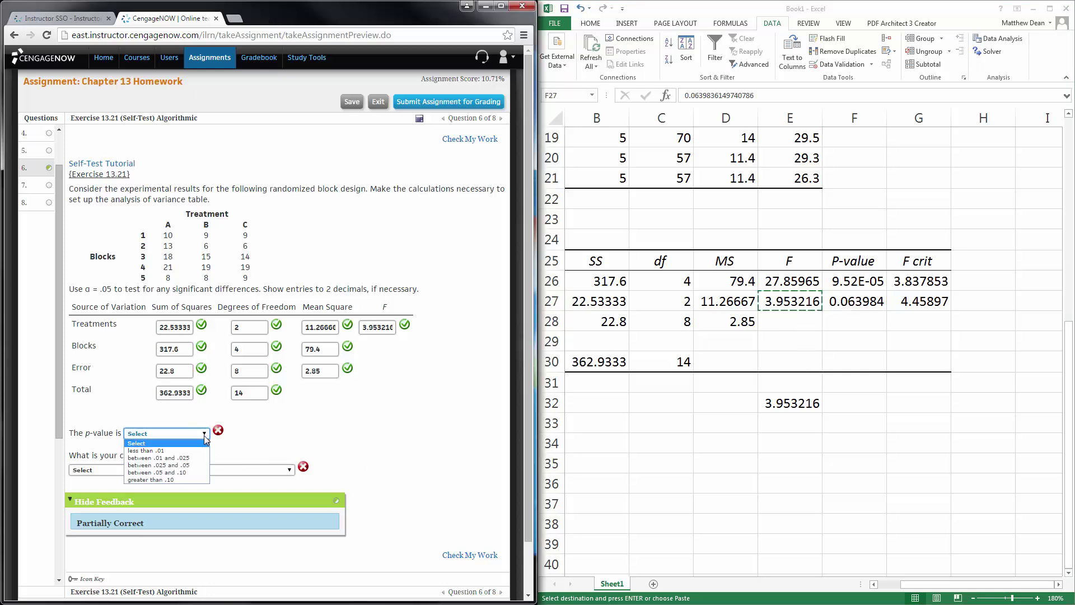
pyautogui.click(188, 474)
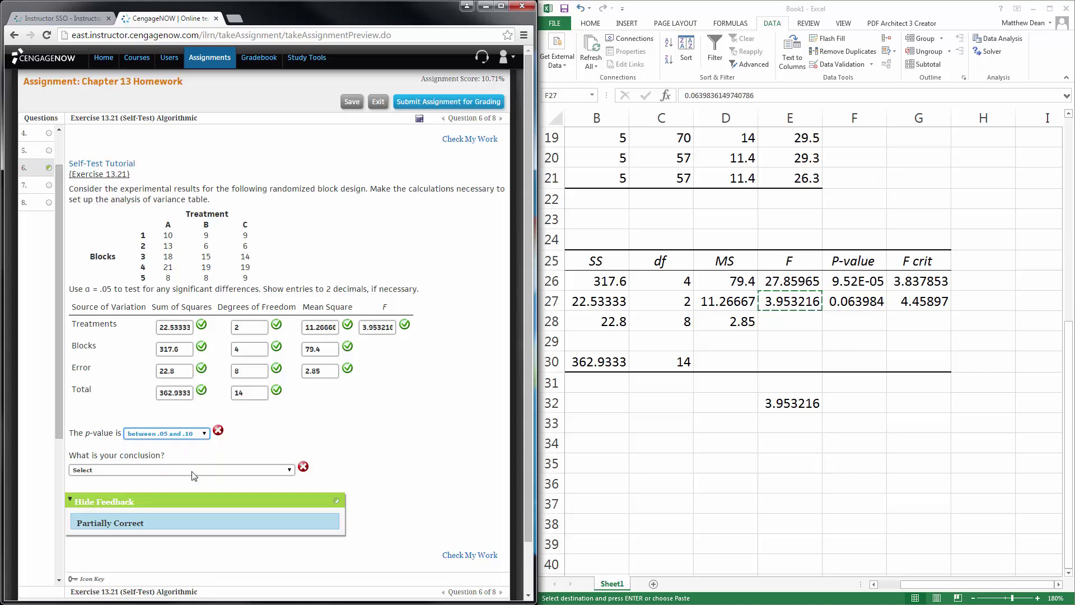
pyautogui.click(452, 556)
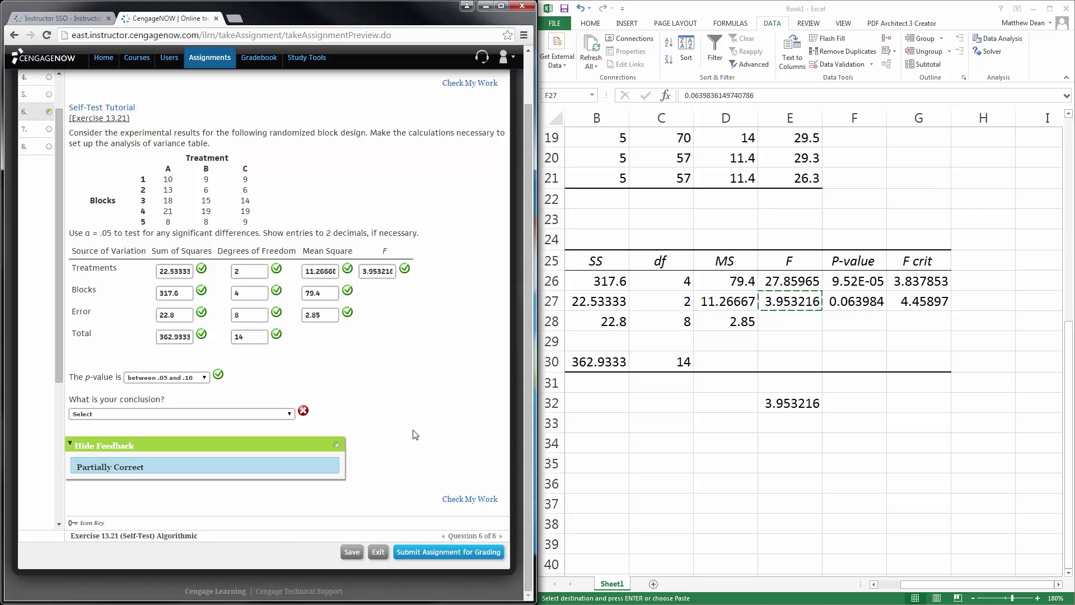
# Step: Select 'Do not reject the assumption that the treatment means are equal' as the conclusion
pyautogui.click(289, 416)
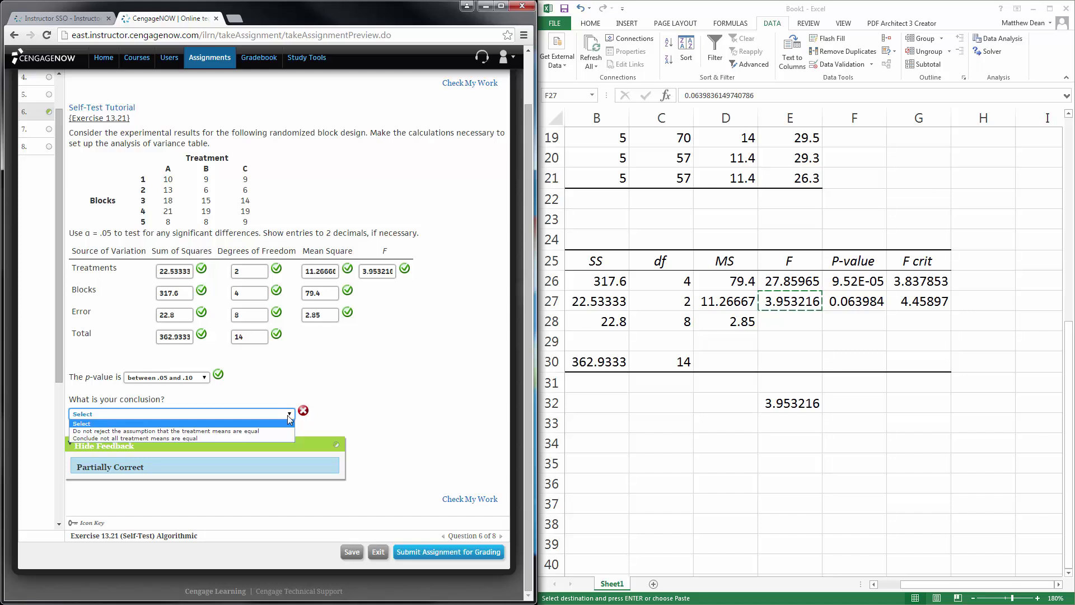
pyautogui.click(264, 431)
# Step: Submit the chosen conclusion with Check My Work for grading
pyautogui.click(465, 499)
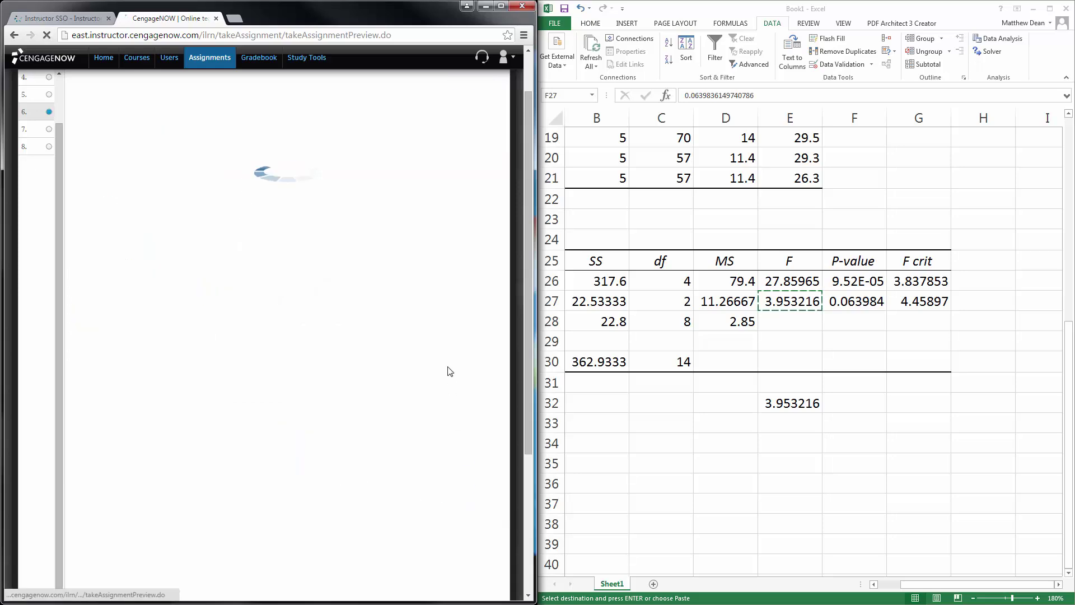